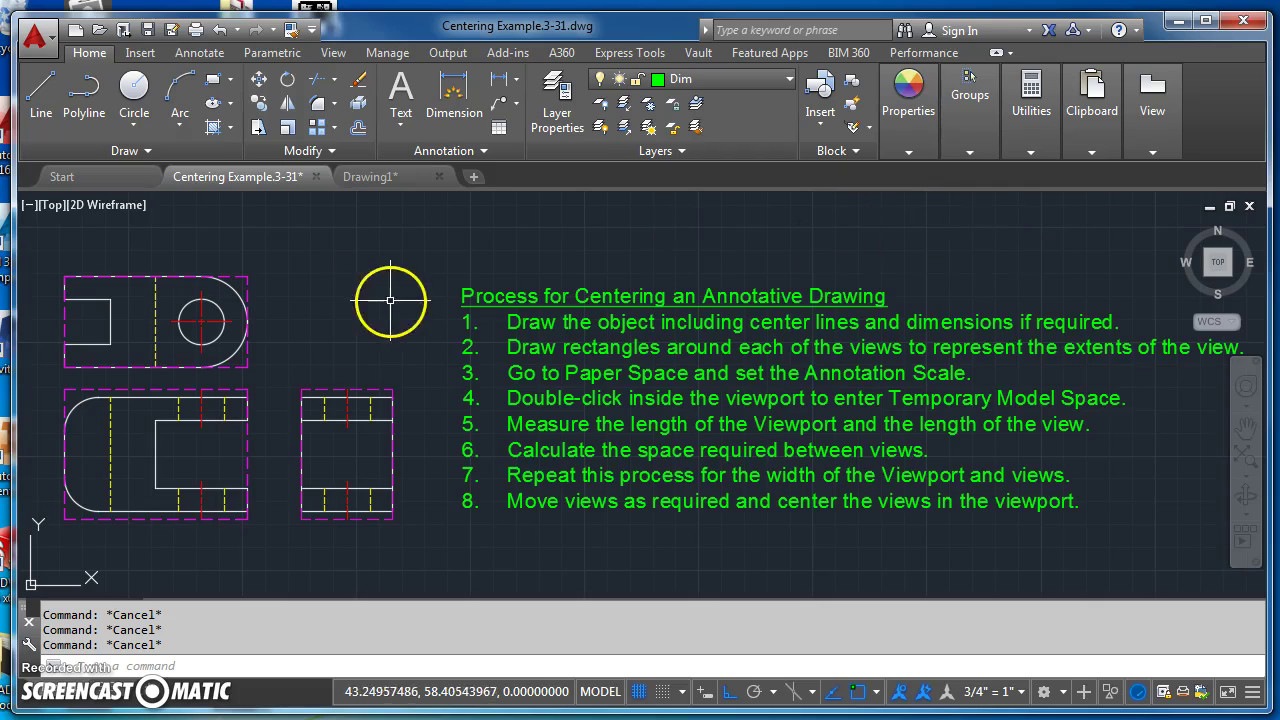
Step: Highlight the dashed extents rectangles around all three views, and clear the selection
click(234, 276)
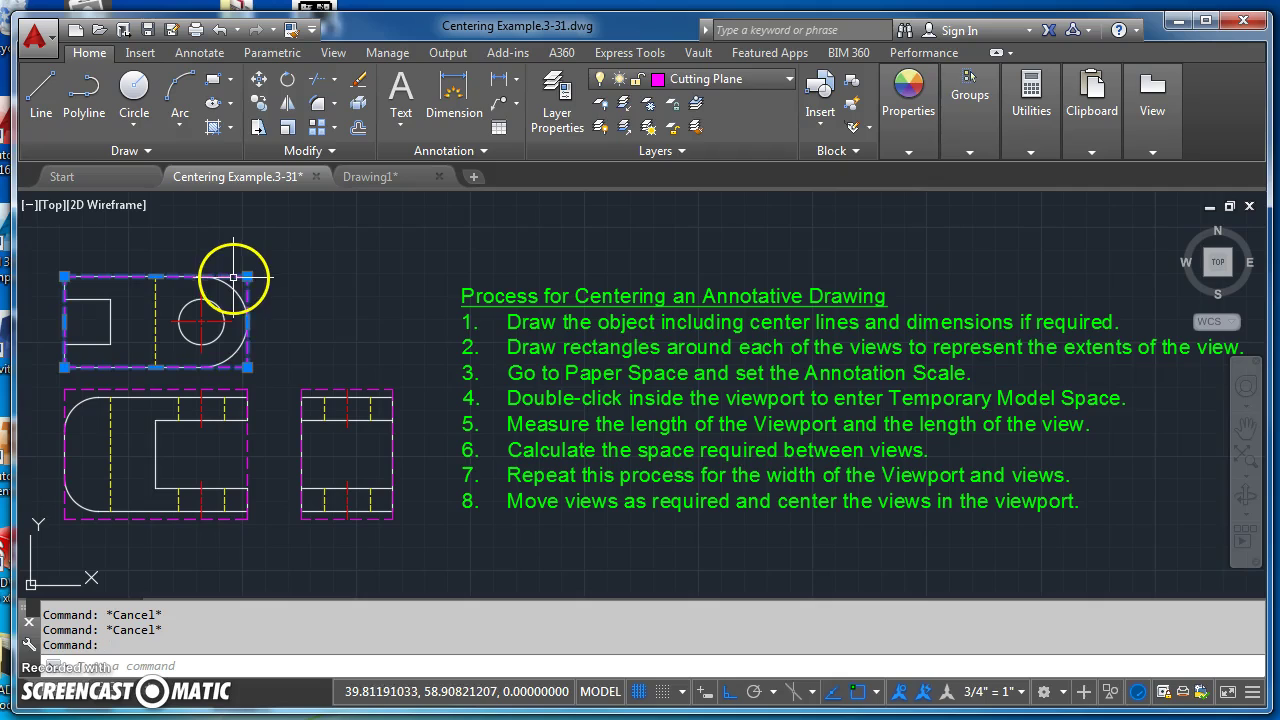
click(226, 388)
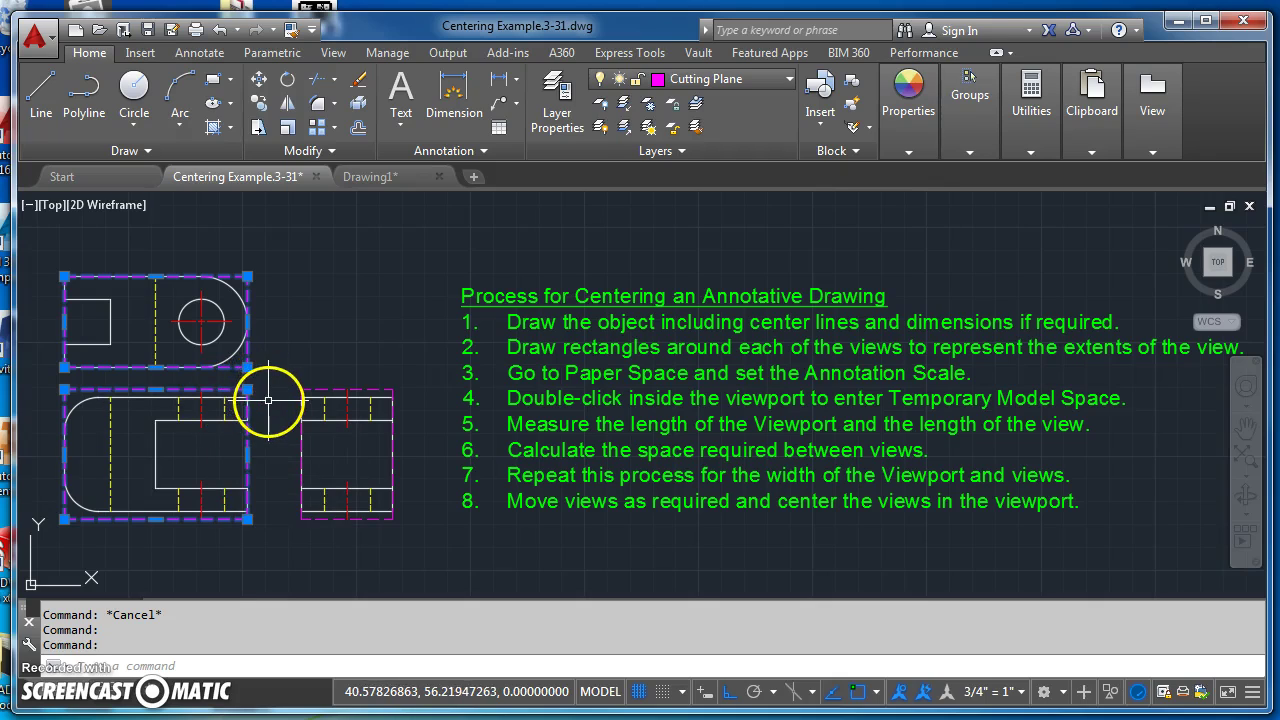
click(333, 384)
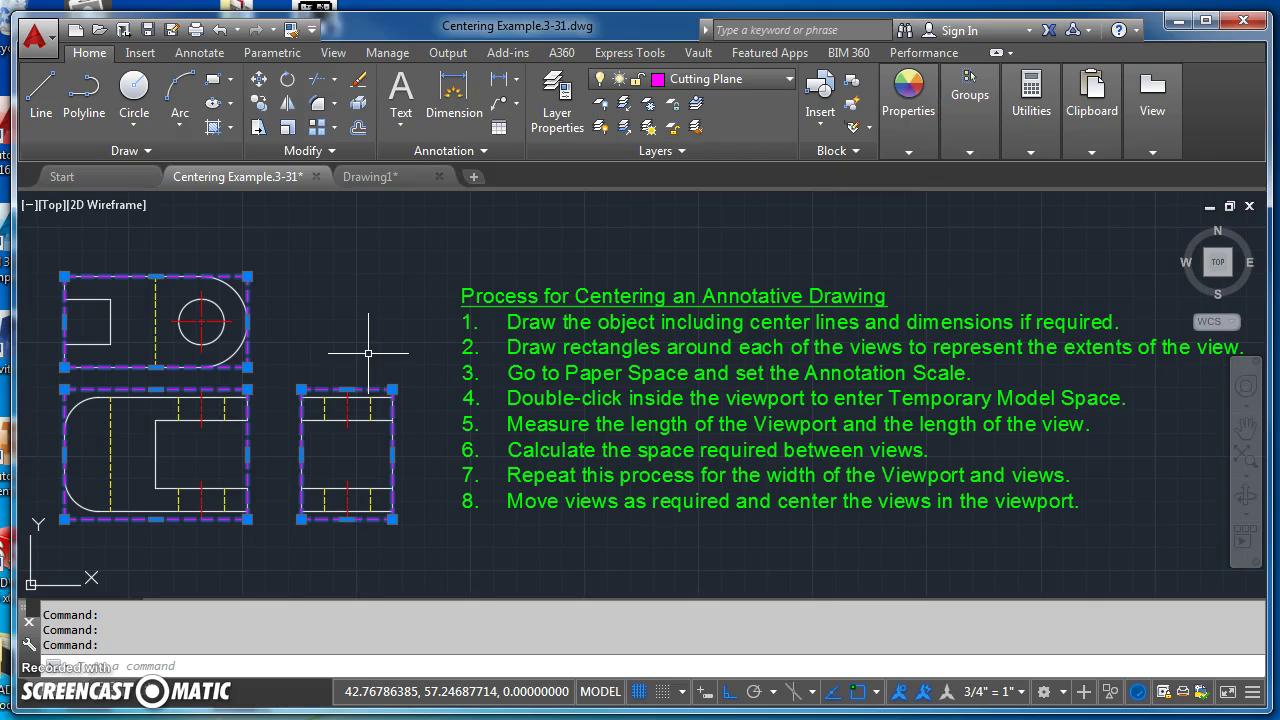
key(Escape)
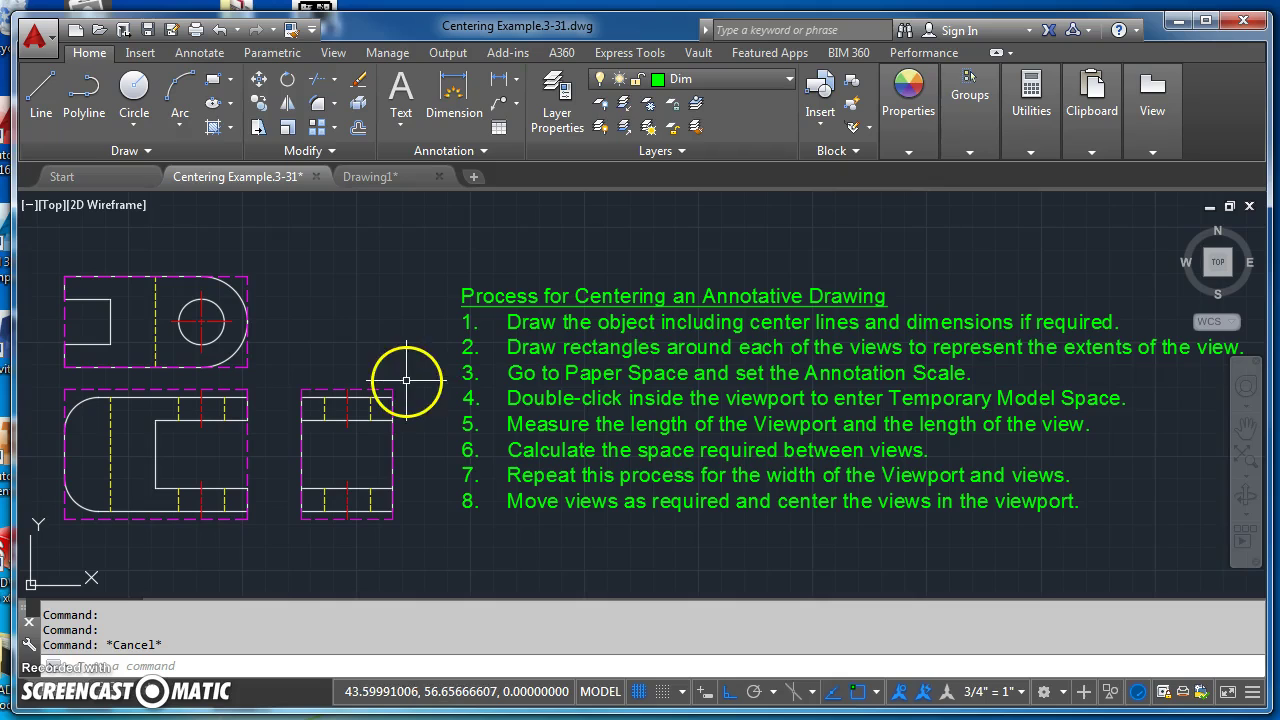
Step: Switch to the 3-31 paper space layout and set its viewport scale to 3/4" = 1"
click(108, 700)
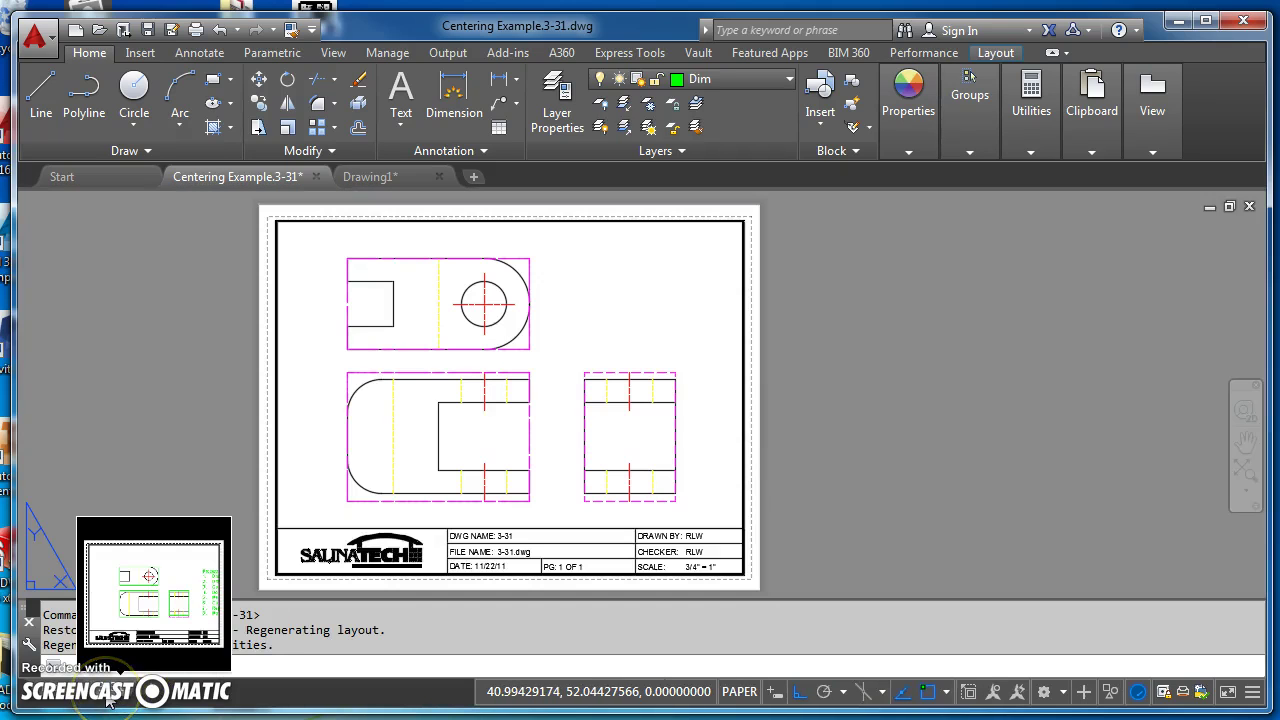
click(722, 528)
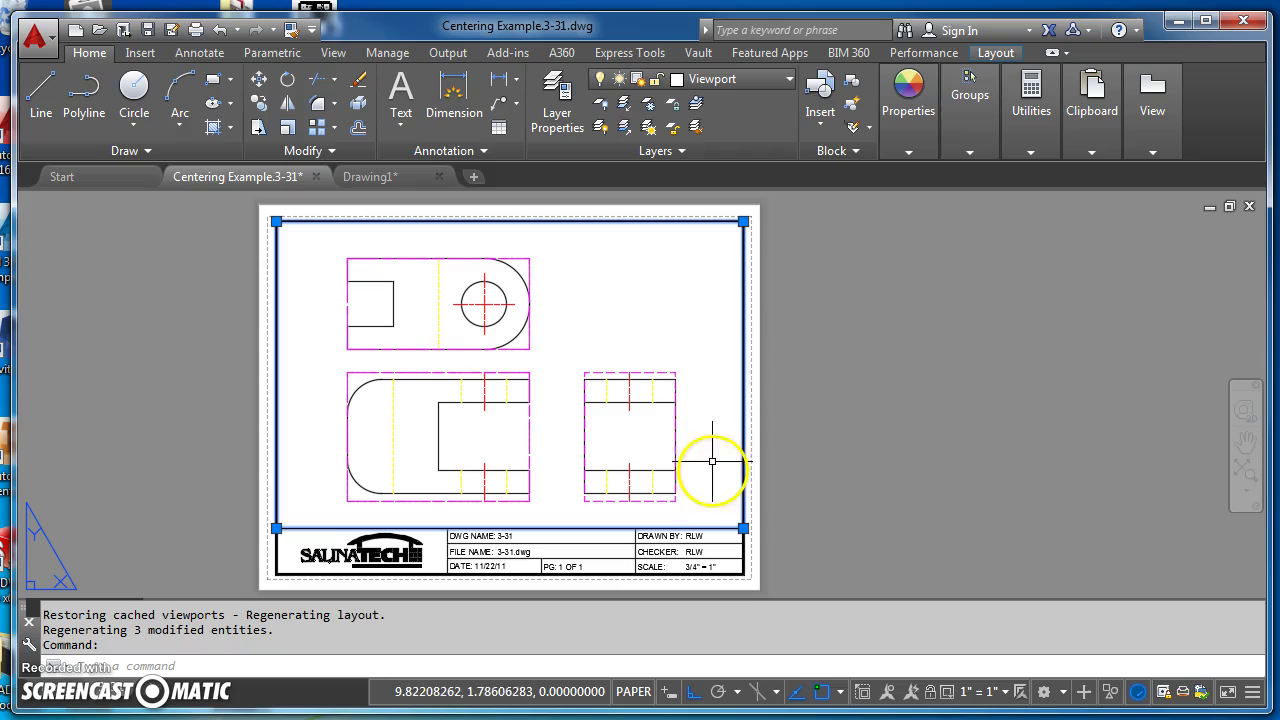
click(993, 692)
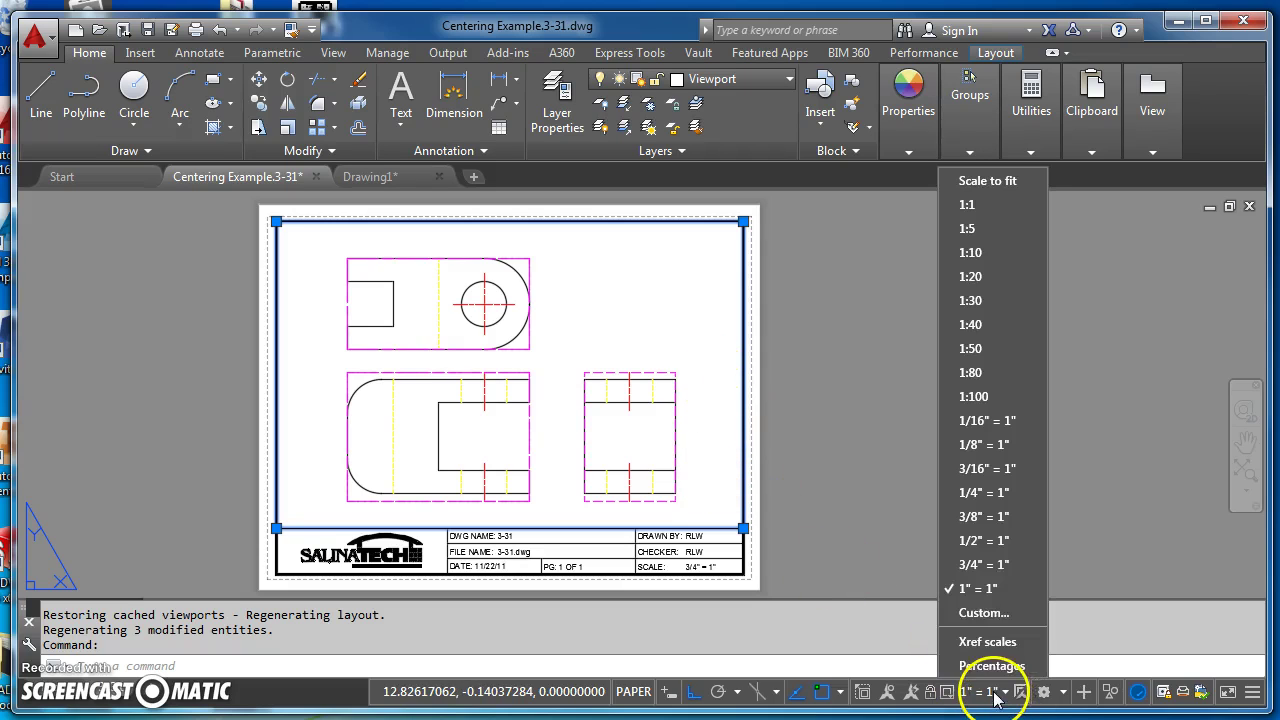
click(1001, 564)
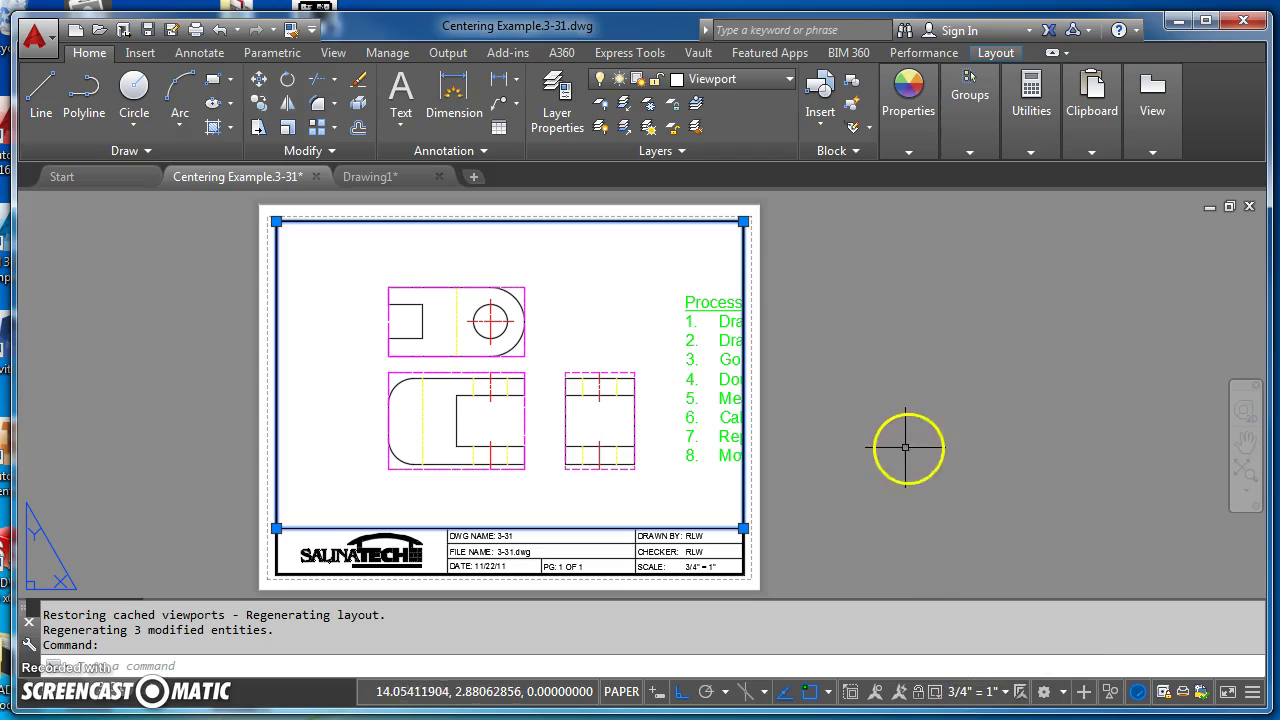
key(Escape)
Step: Activate model space inside the layout viewport and lock the viewport
double_click(592, 302)
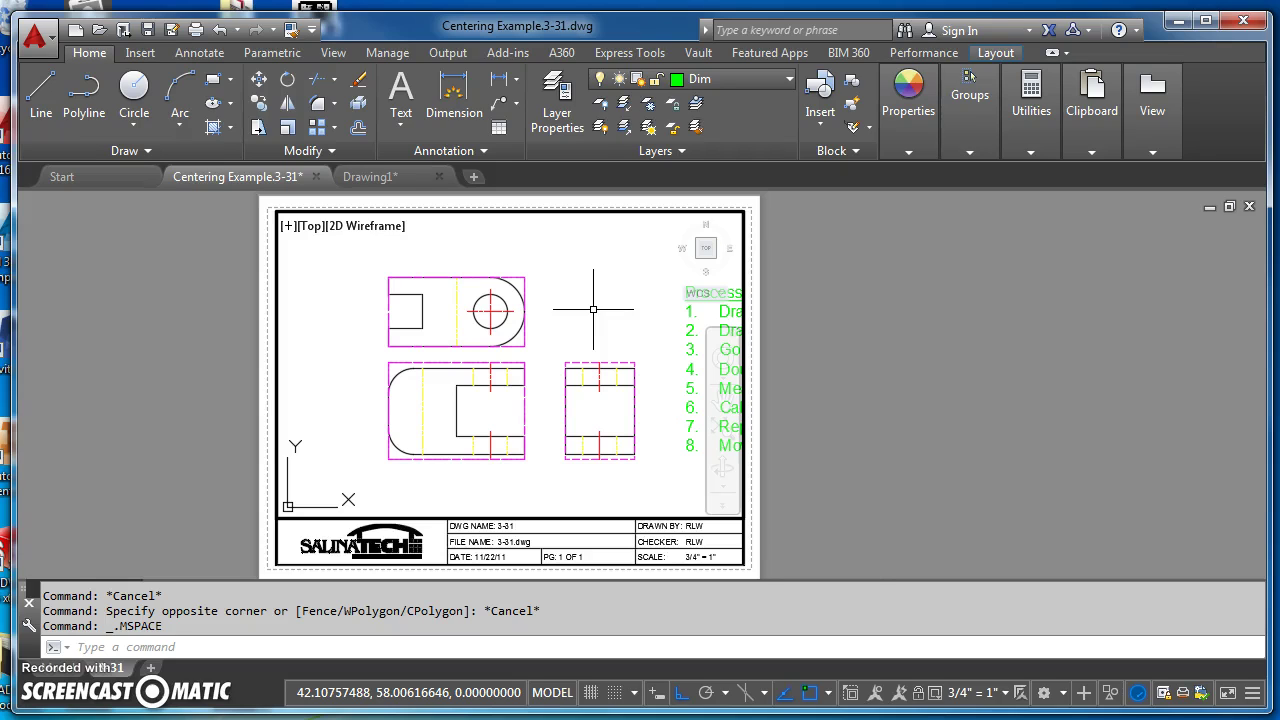
click(919, 693)
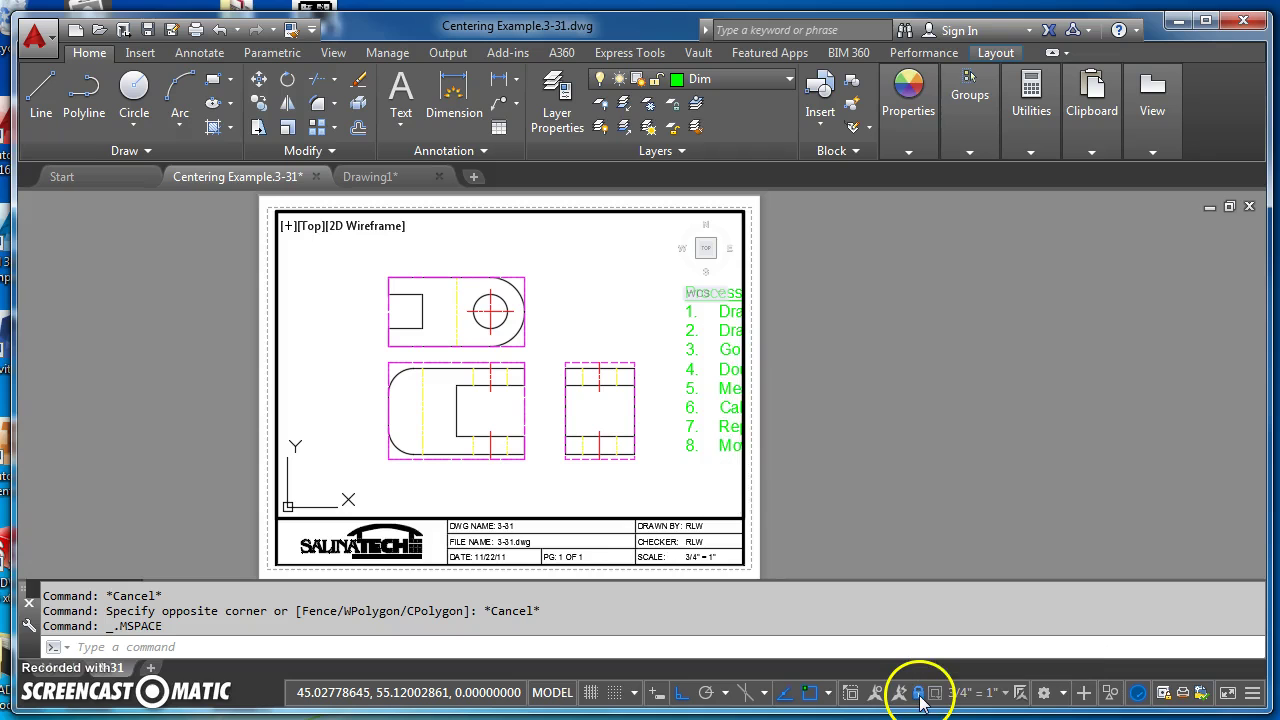
Step: Measure the viewport's horizontal length from its left border to its right border
scroll(690, 456, up, 2)
middle_drag(672, 493, 948, 431)
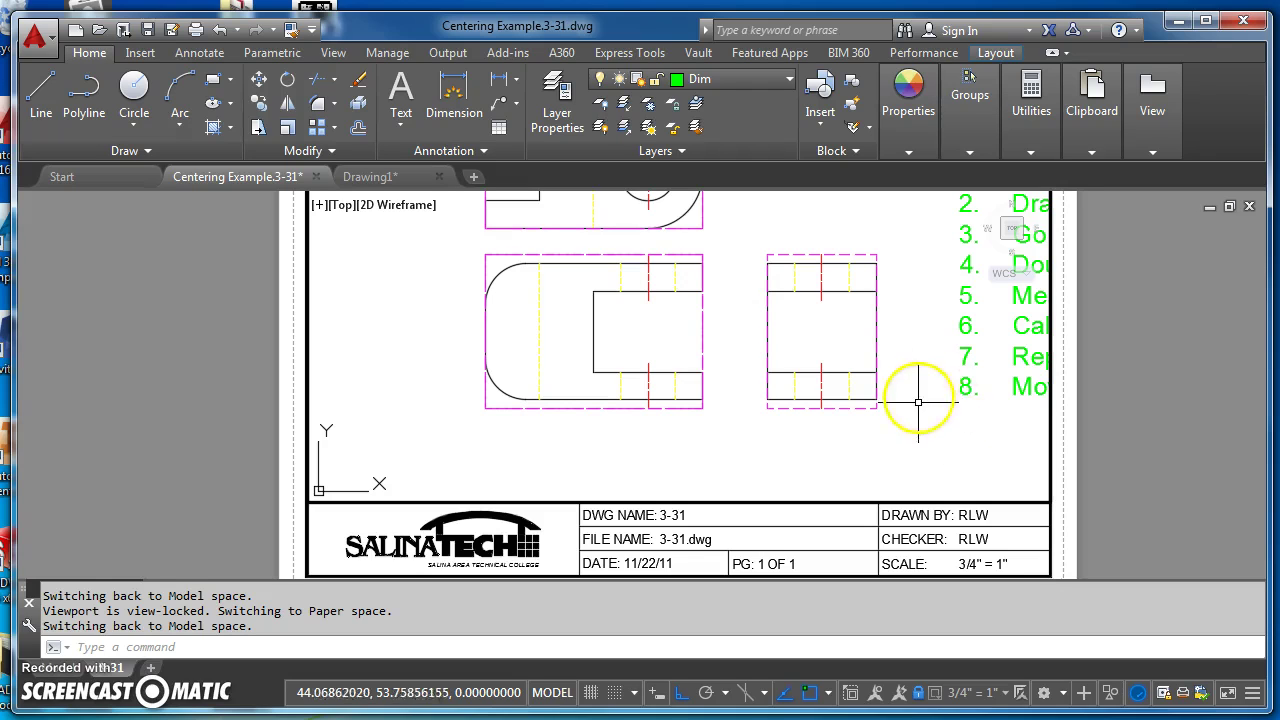
click(1031, 112)
click(1049, 198)
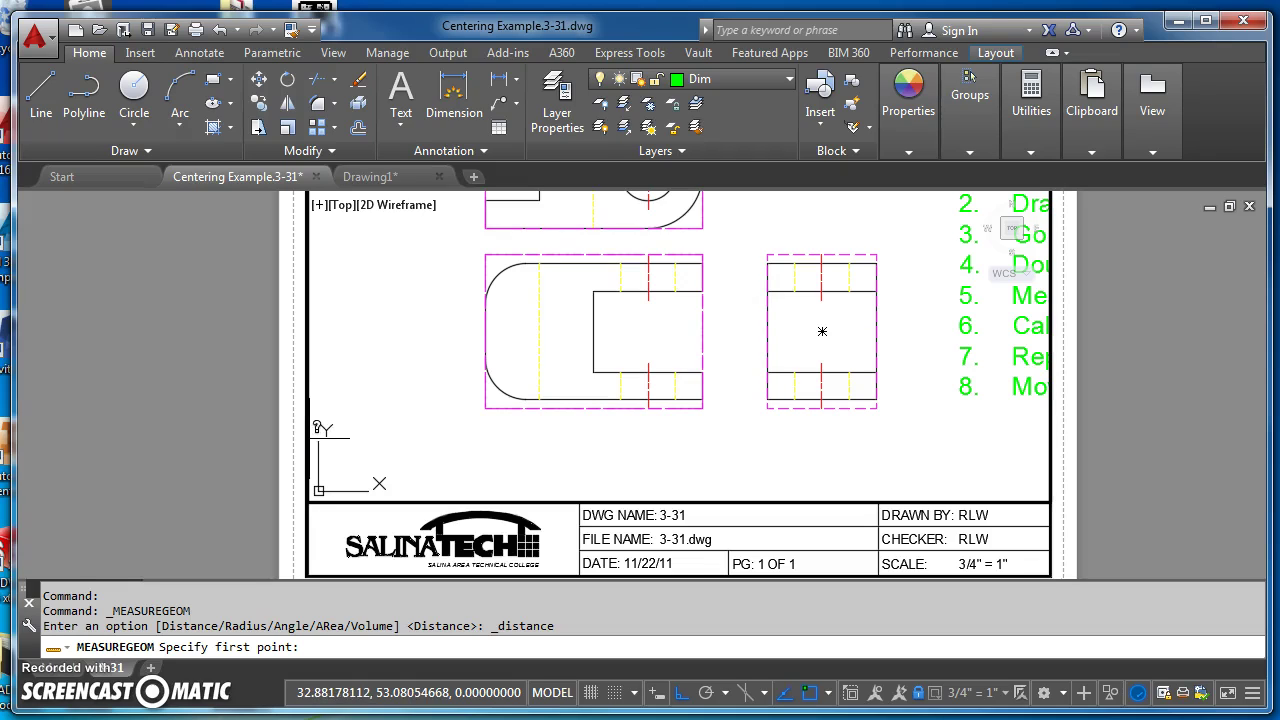
click(316, 437)
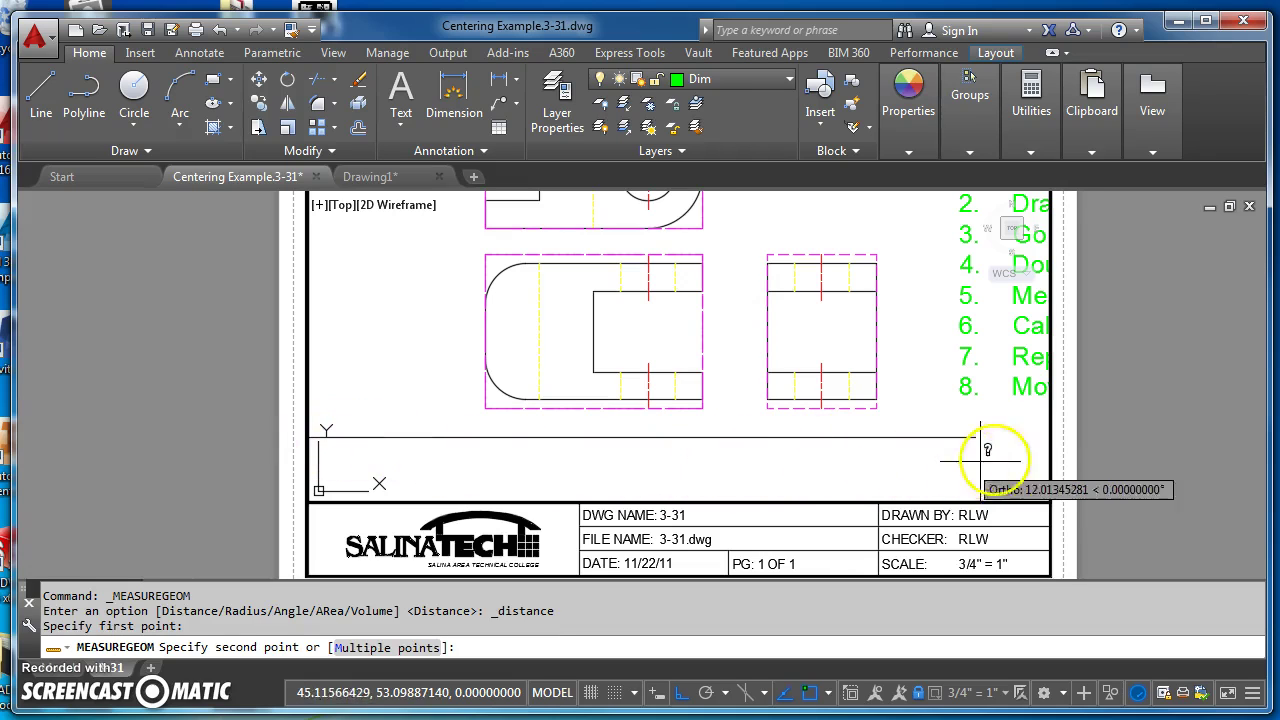
click(1048, 440)
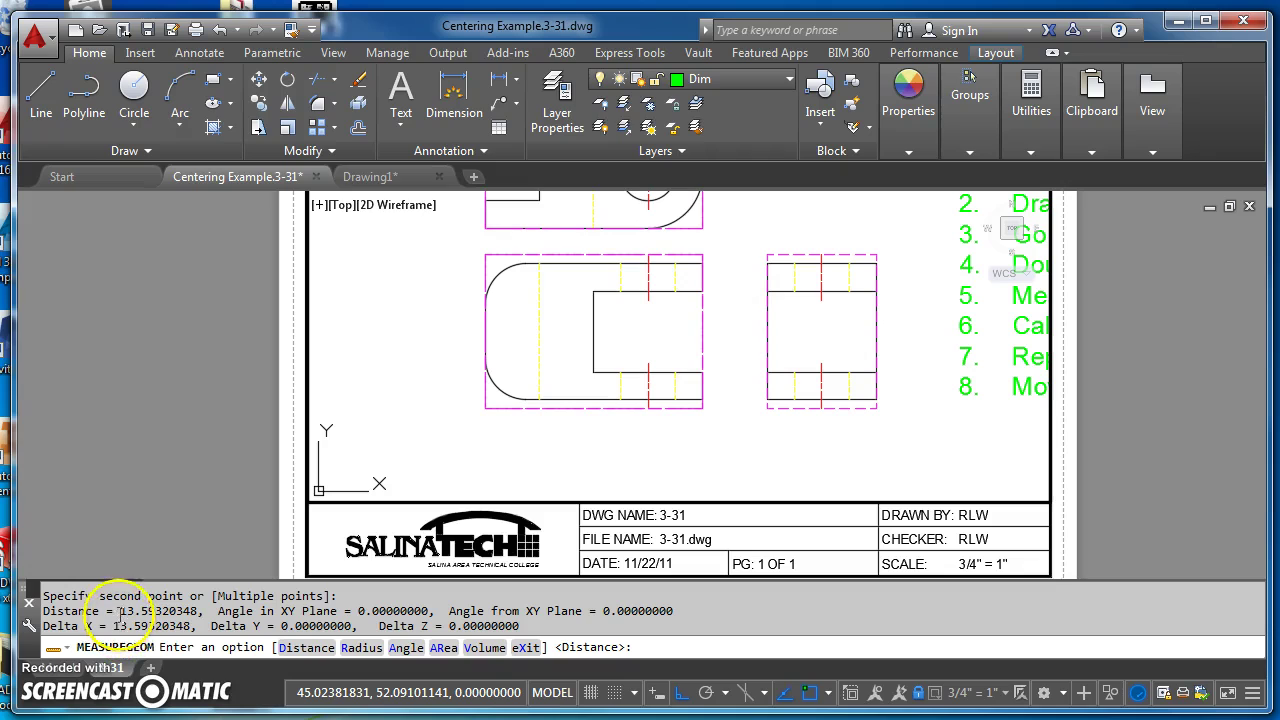
drag(122, 610, 198, 610)
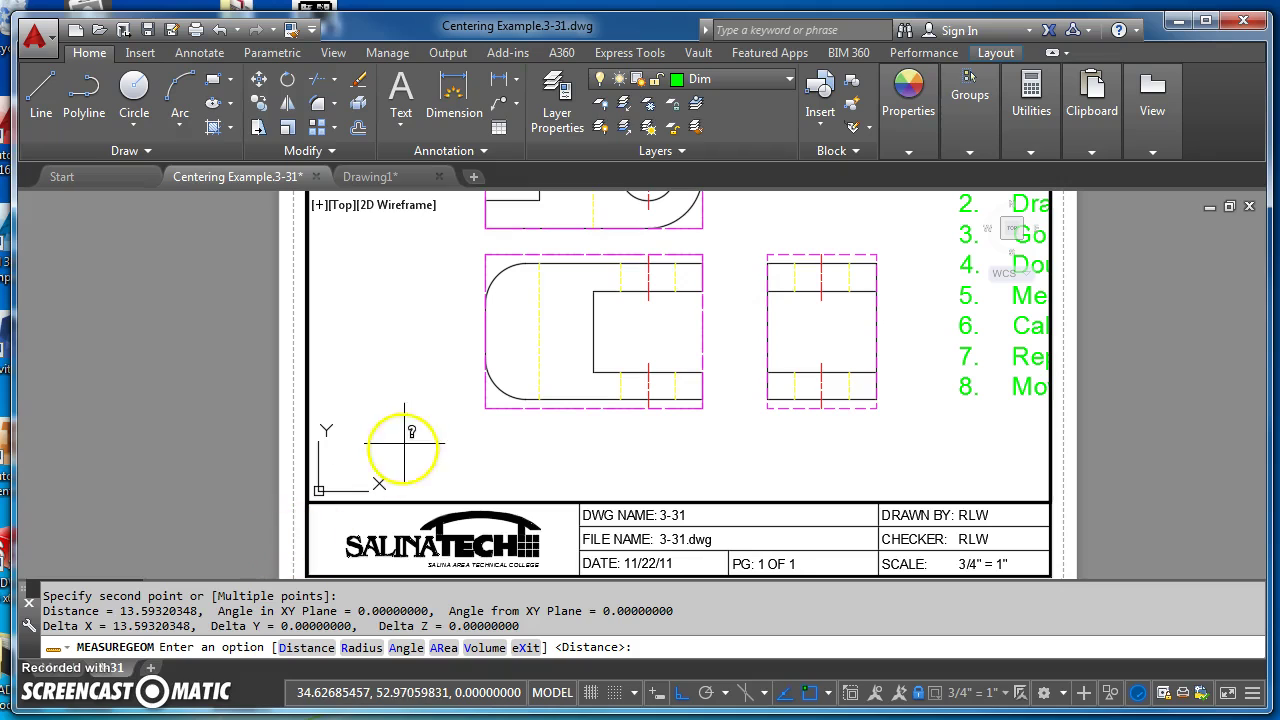
Step: Measure the length of the front view's extents rectangle along its bottom edge
key(Return)
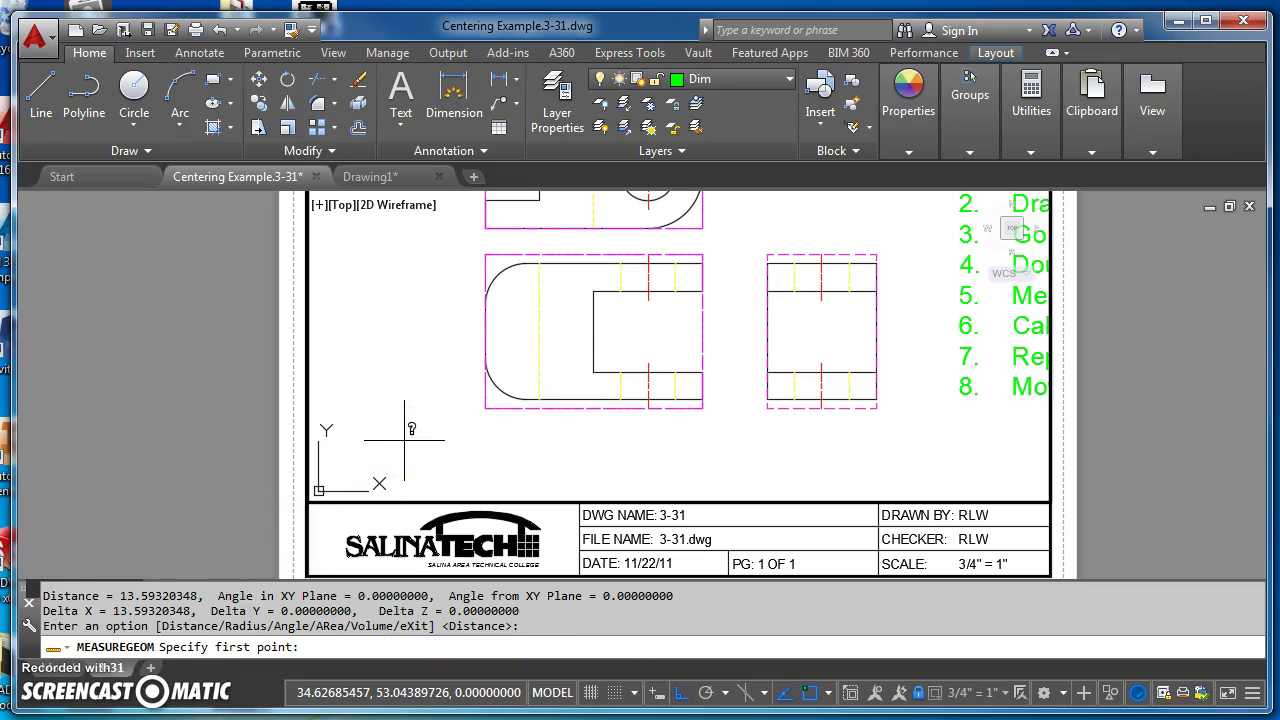
click(484, 409)
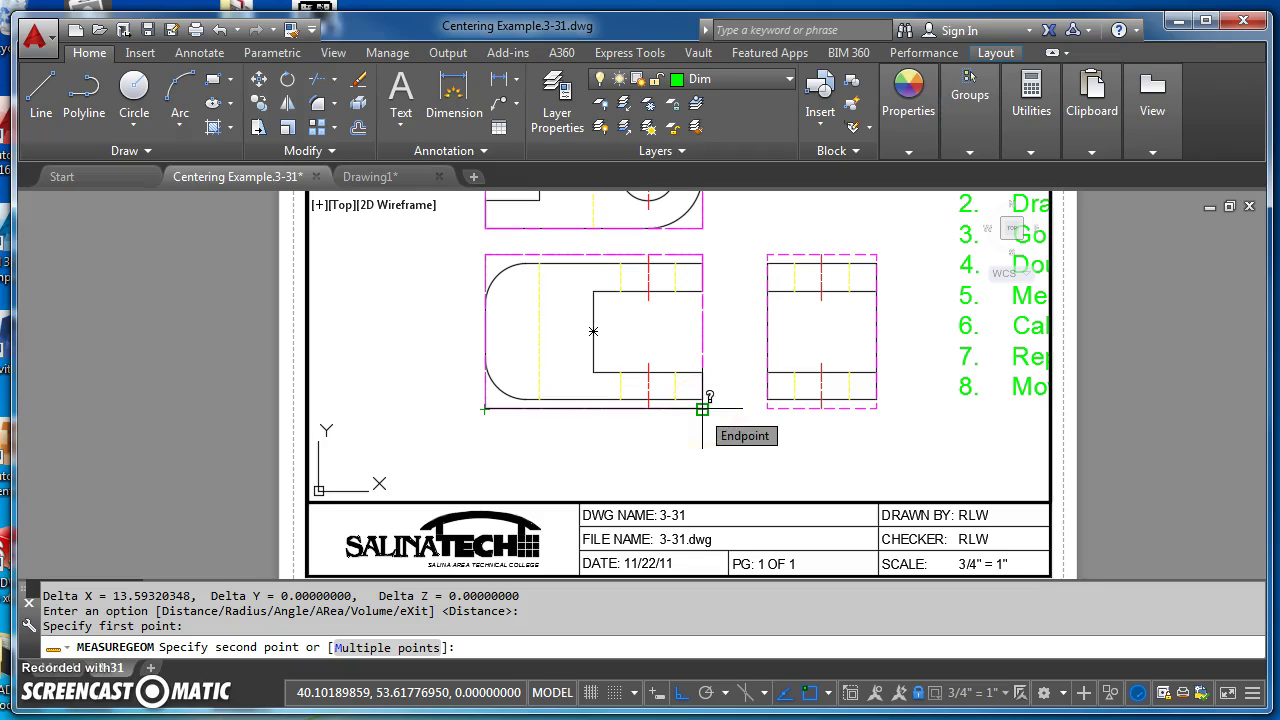
click(702, 409)
drag(120, 611, 187, 611)
click(228, 578)
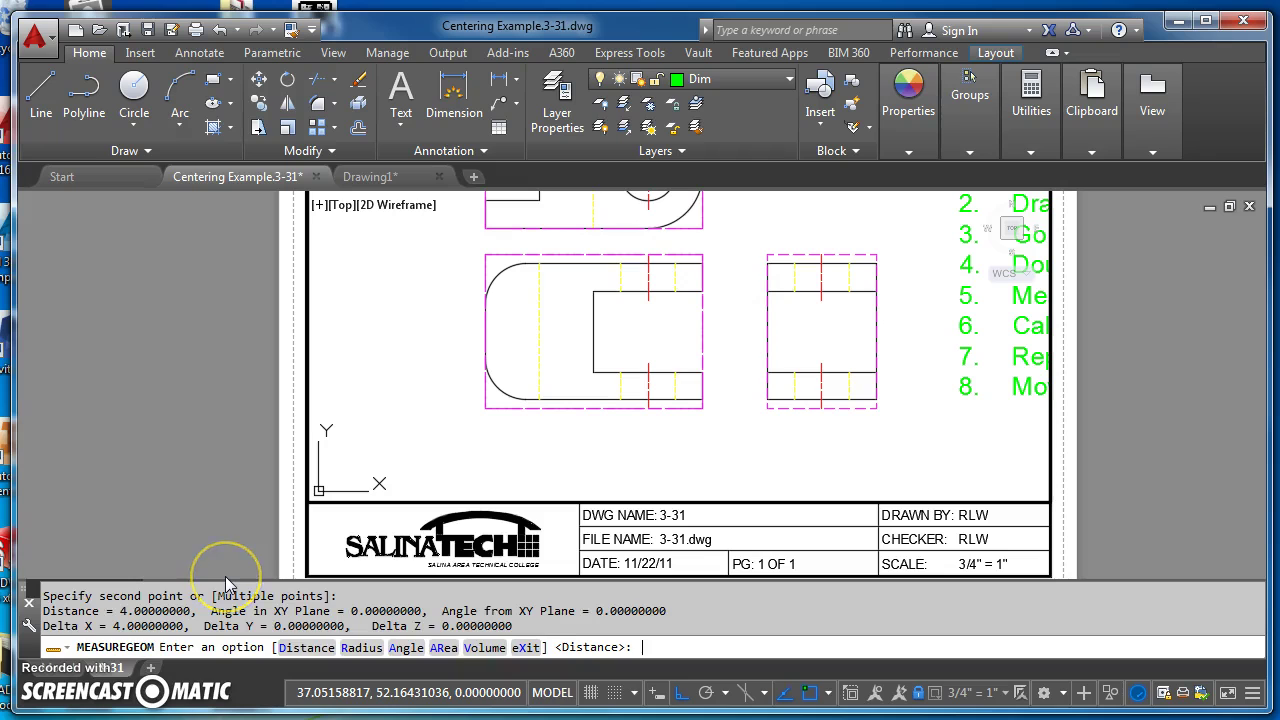
Step: Measure the length of the side view's extents rectangle along its bottom edge
key(Return)
click(767, 408)
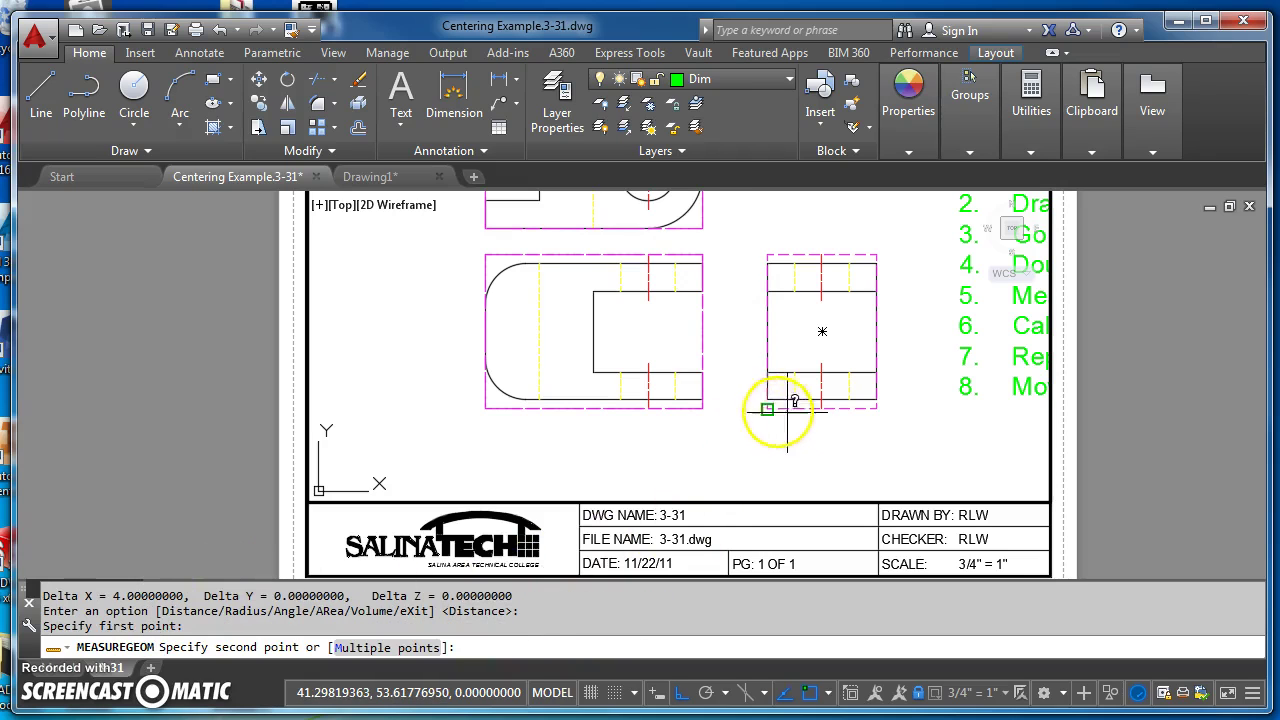
click(876, 409)
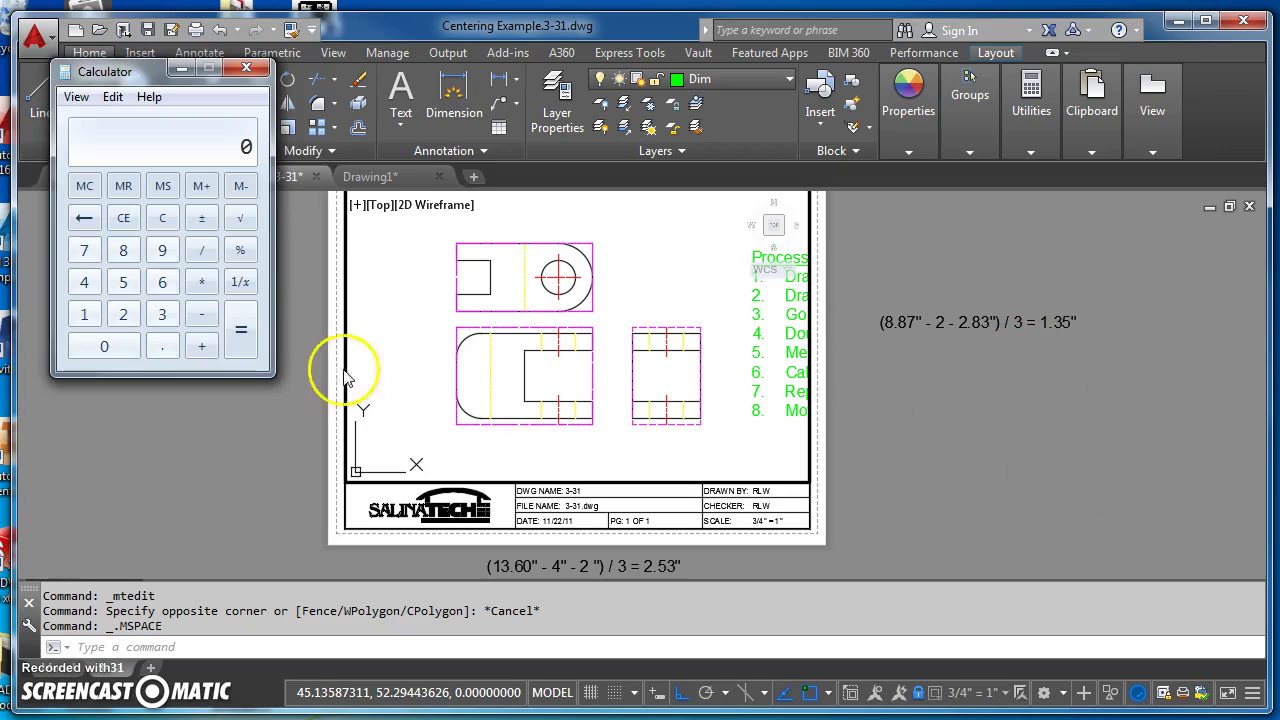
Step: Use Calculator to subtract the view lengths 4 and 2 from the viewport length 13.6
click(84, 314)
click(162, 314)
click(162, 346)
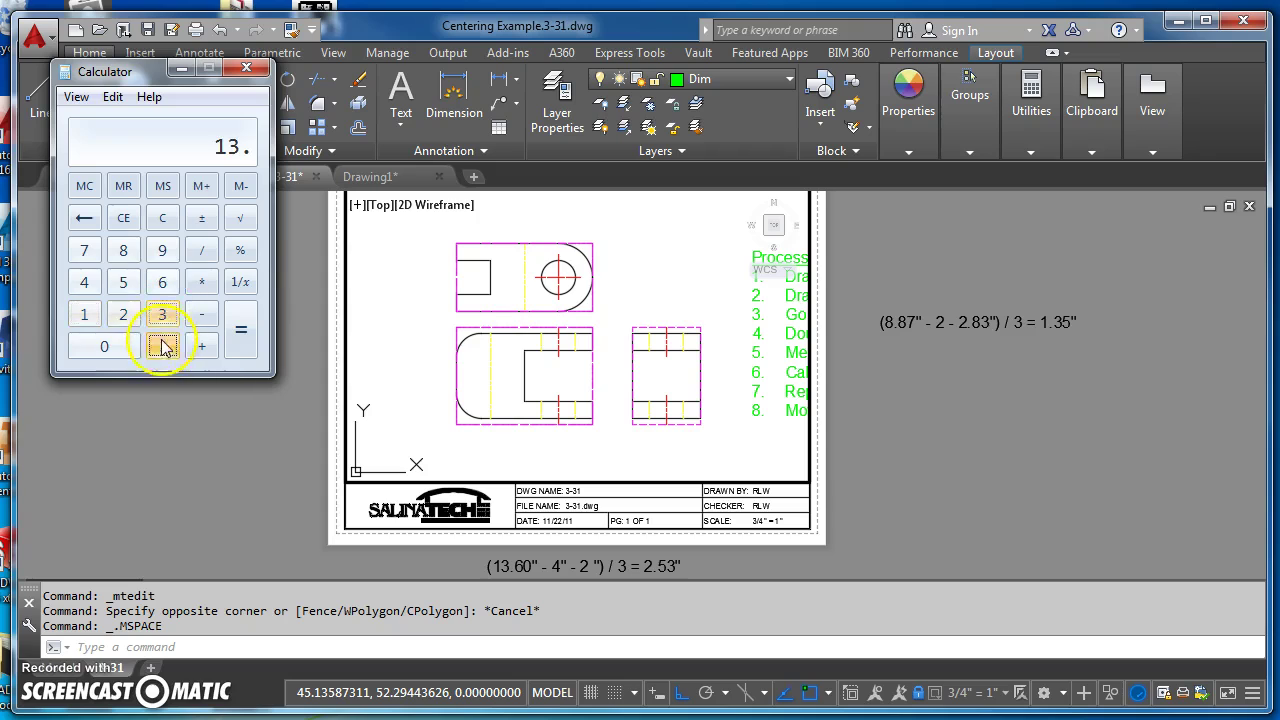
click(162, 282)
click(204, 318)
click(84, 282)
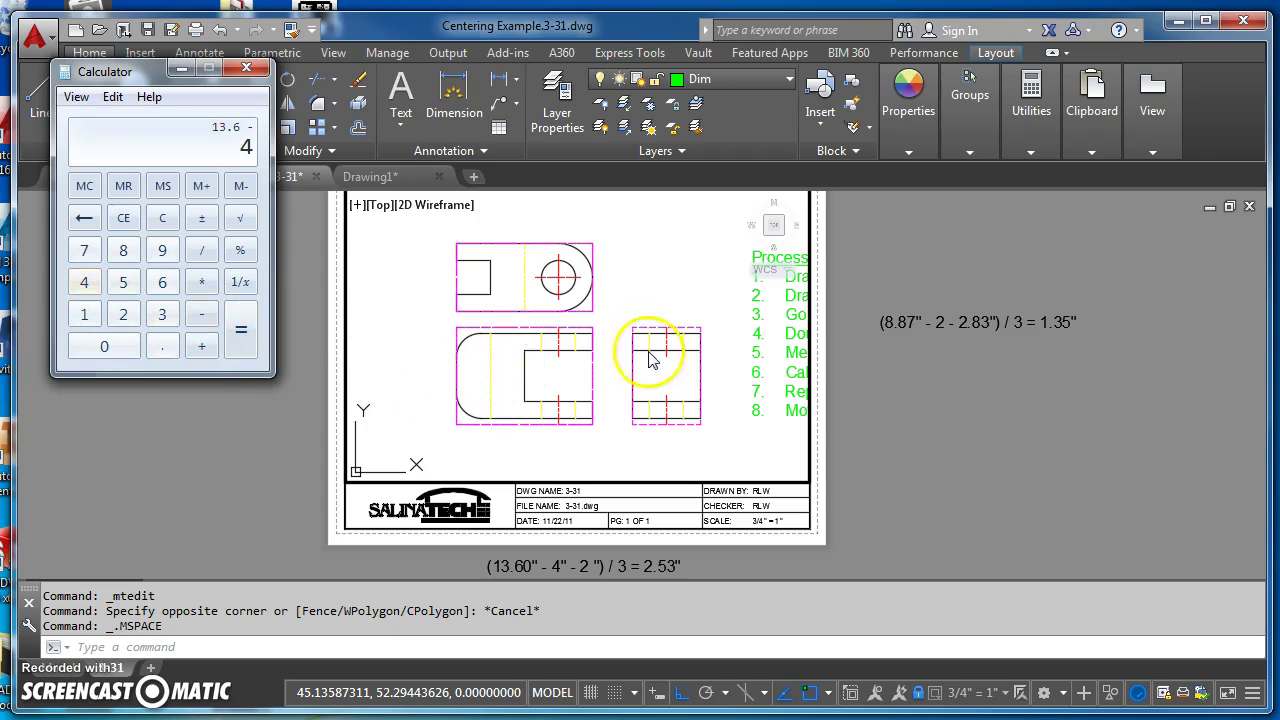
click(201, 318)
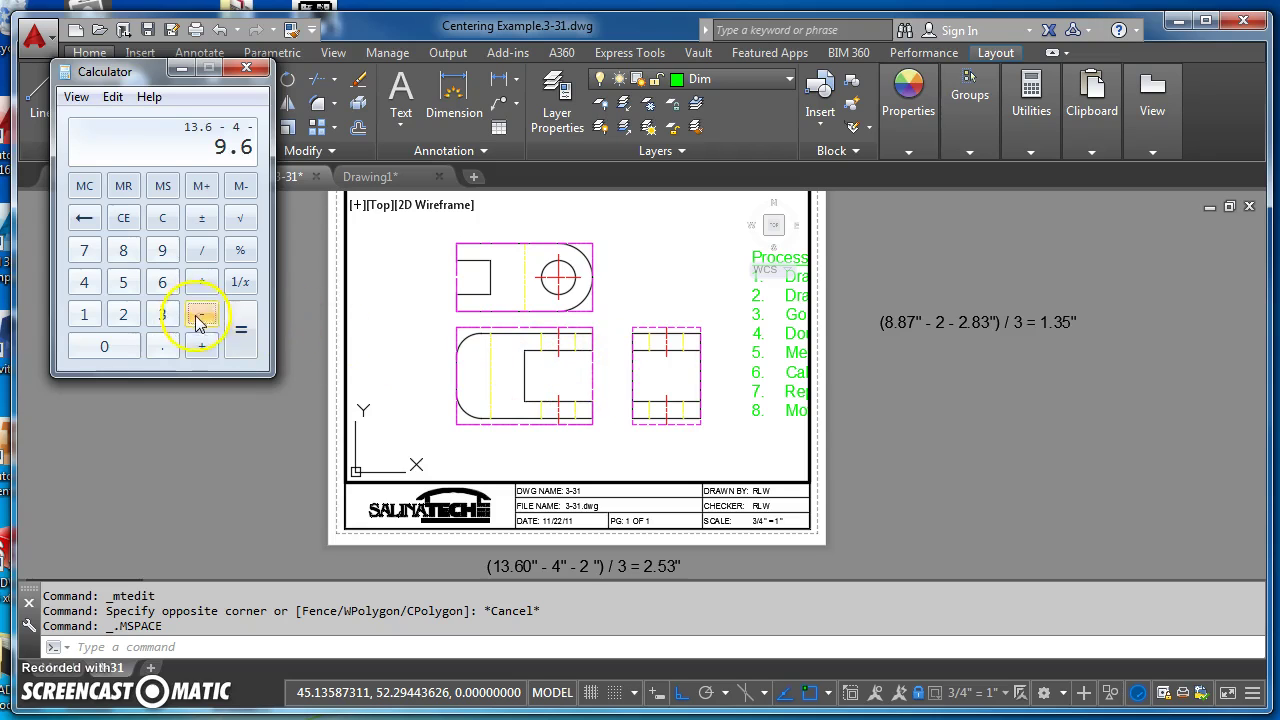
click(123, 314)
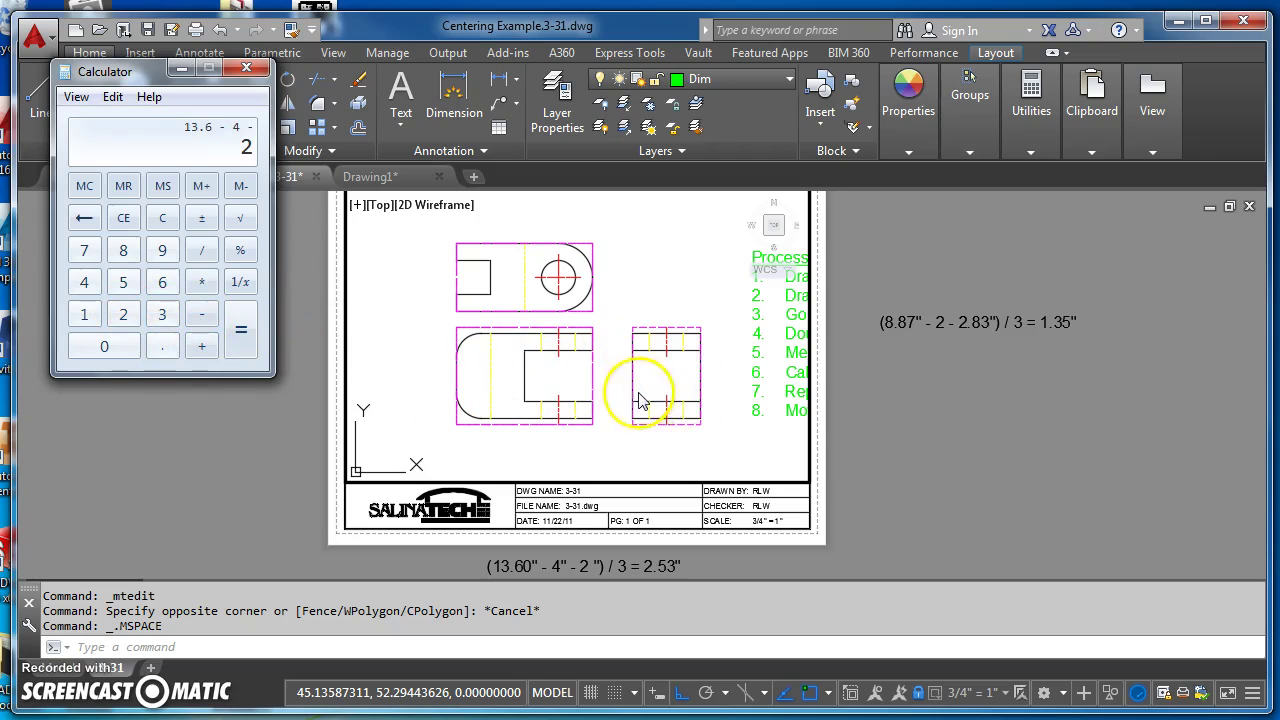
click(240, 330)
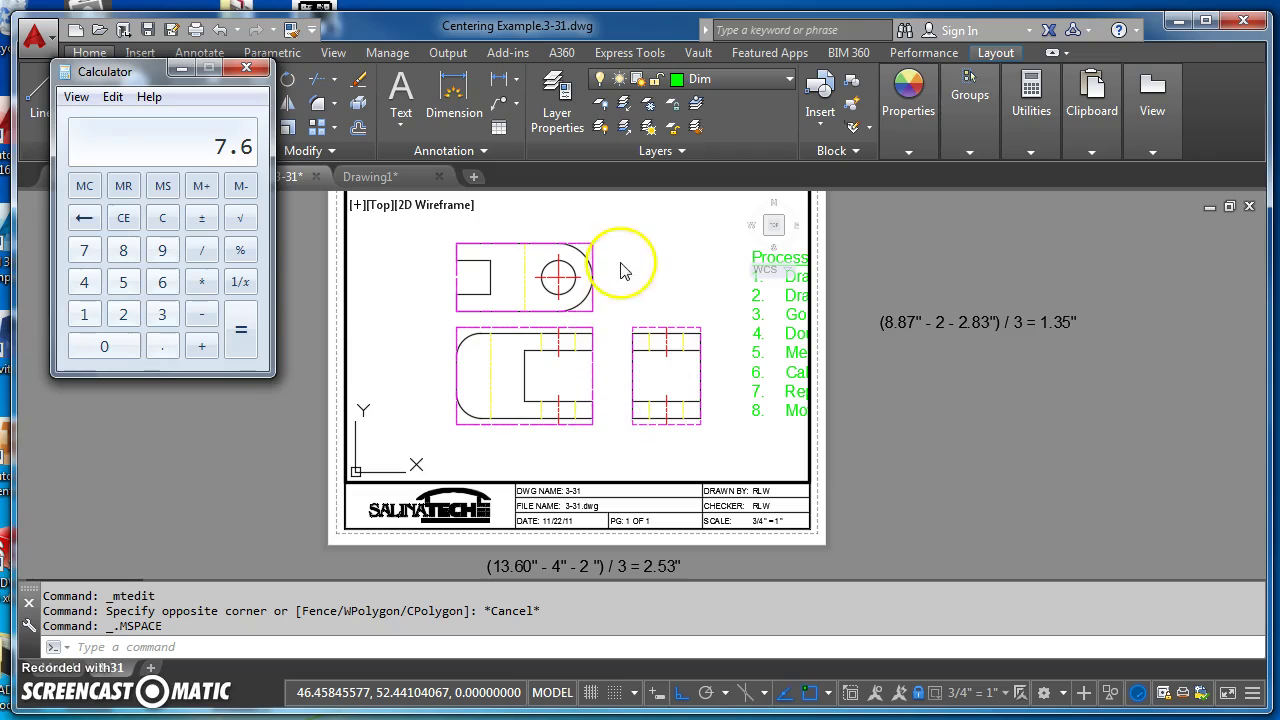
Step: Divide the remaining length by 3 in Calculator to get the horizontal spacing, and return to the drawing
click(736, 262)
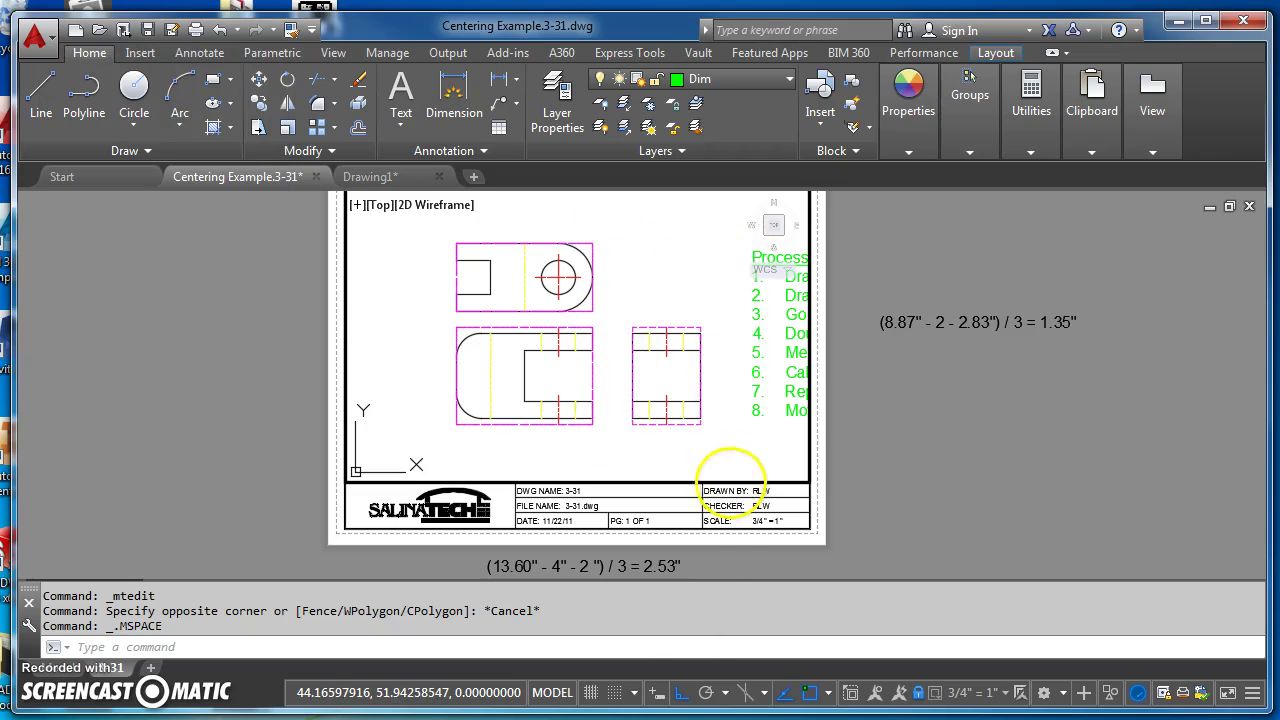
key(alt+Tab)
click(201, 250)
click(162, 314)
click(240, 329)
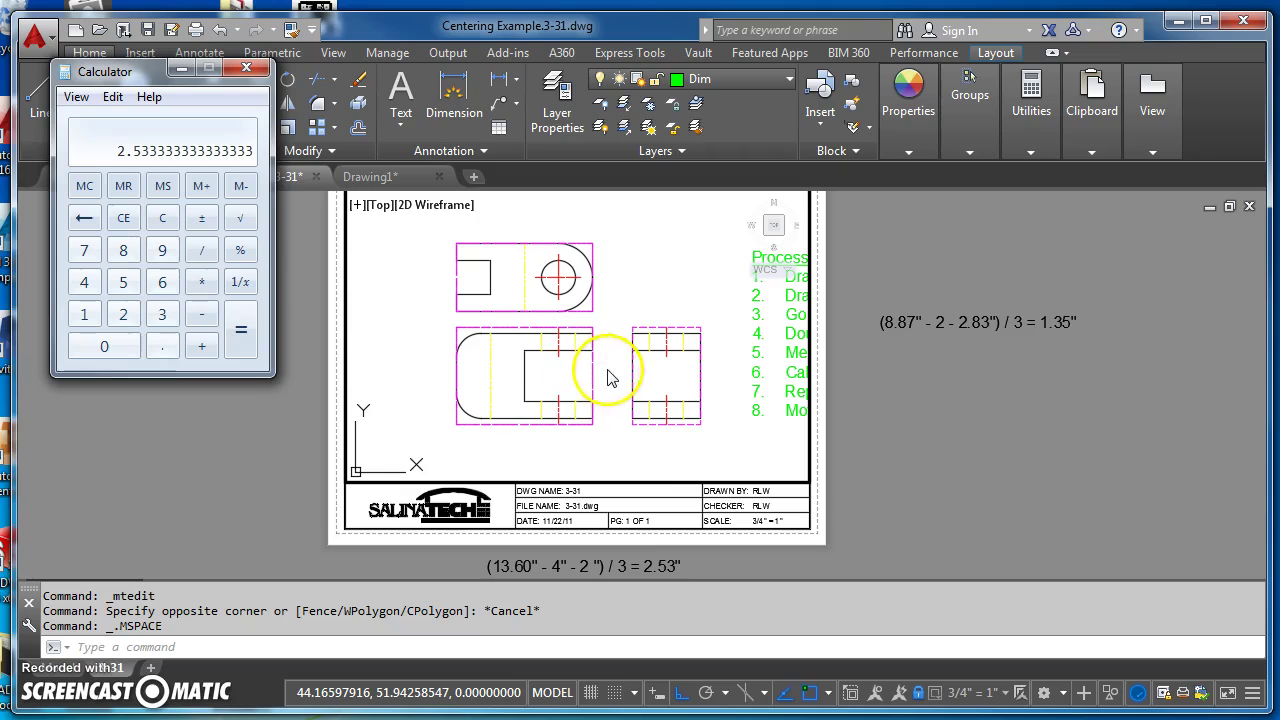
click(674, 570)
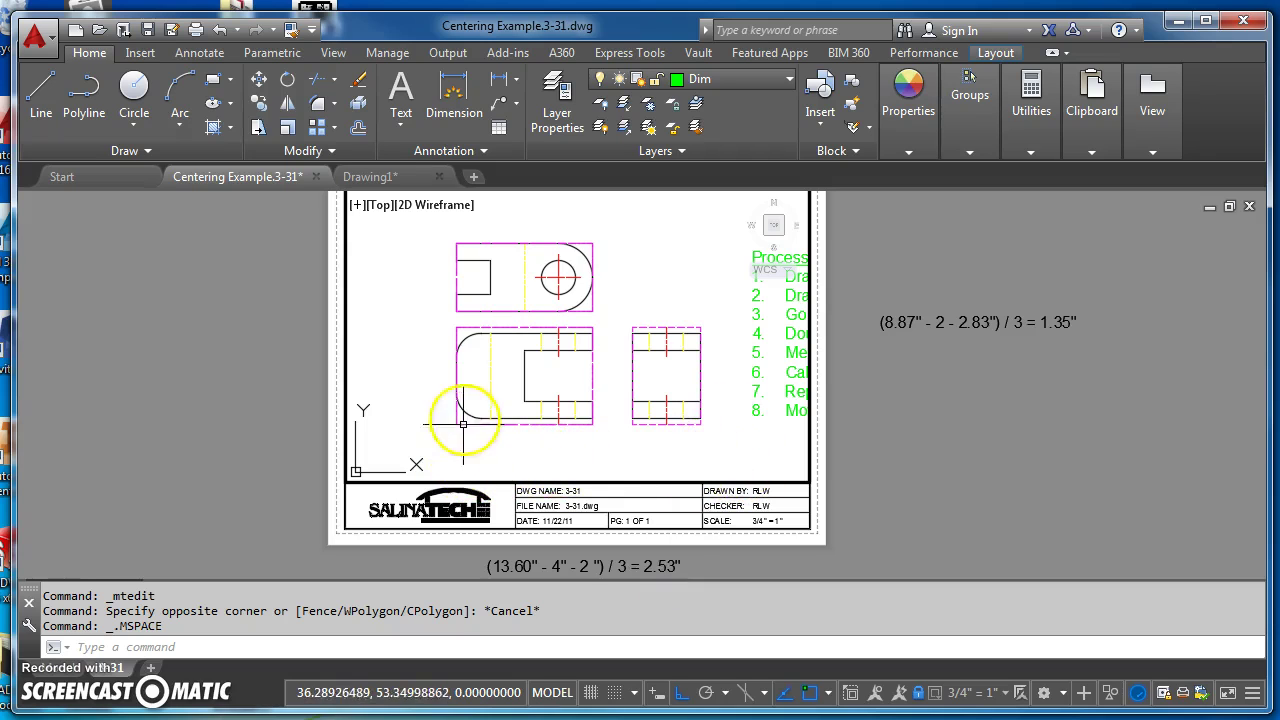
Step: Unlock the viewport and zoom its model space to extents to bring the spaced, dimensioned views into the sheet
middle_drag(871, 437, 894, 451)
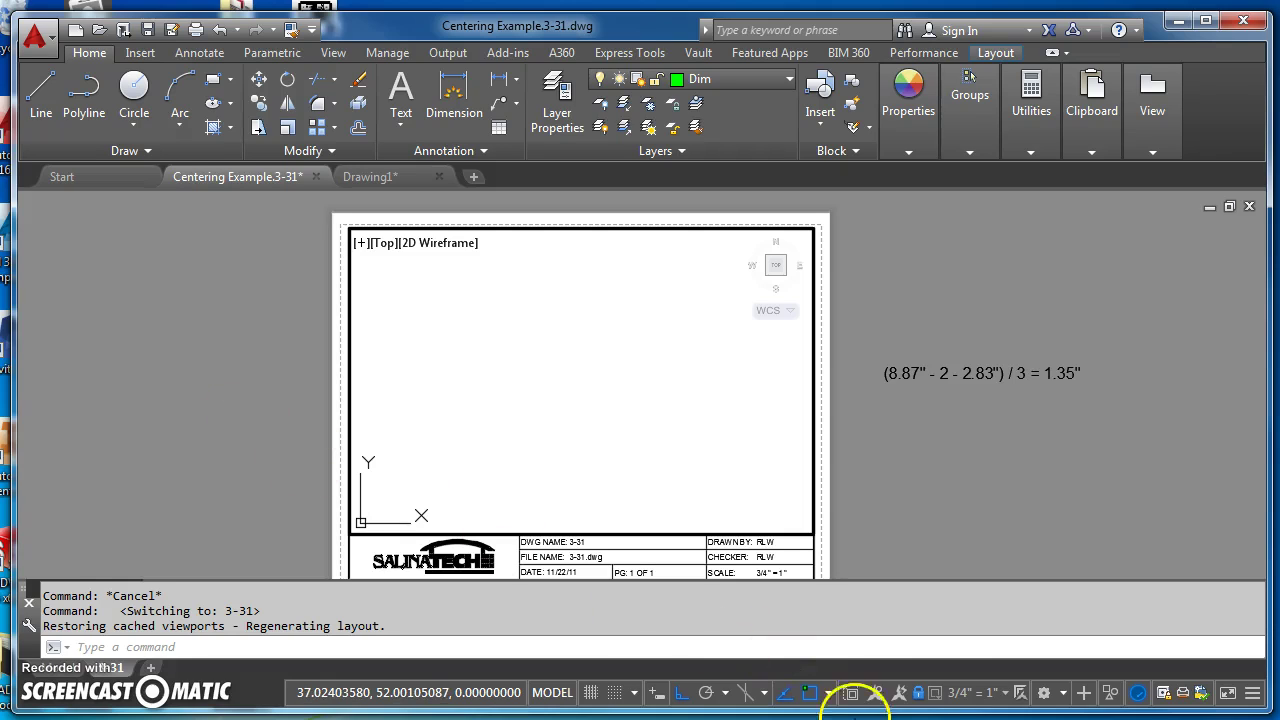
click(918, 695)
middle_click(669, 380)
middle_click(669, 380)
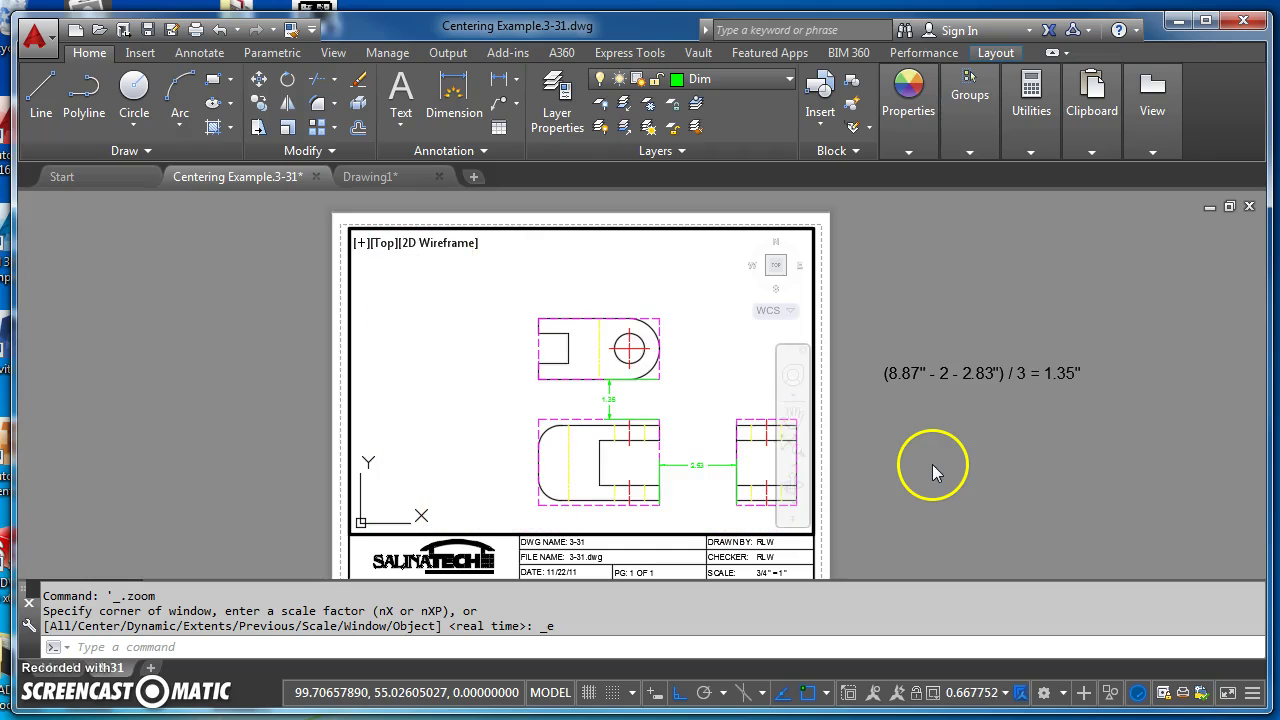
scroll(700, 437, up, 3)
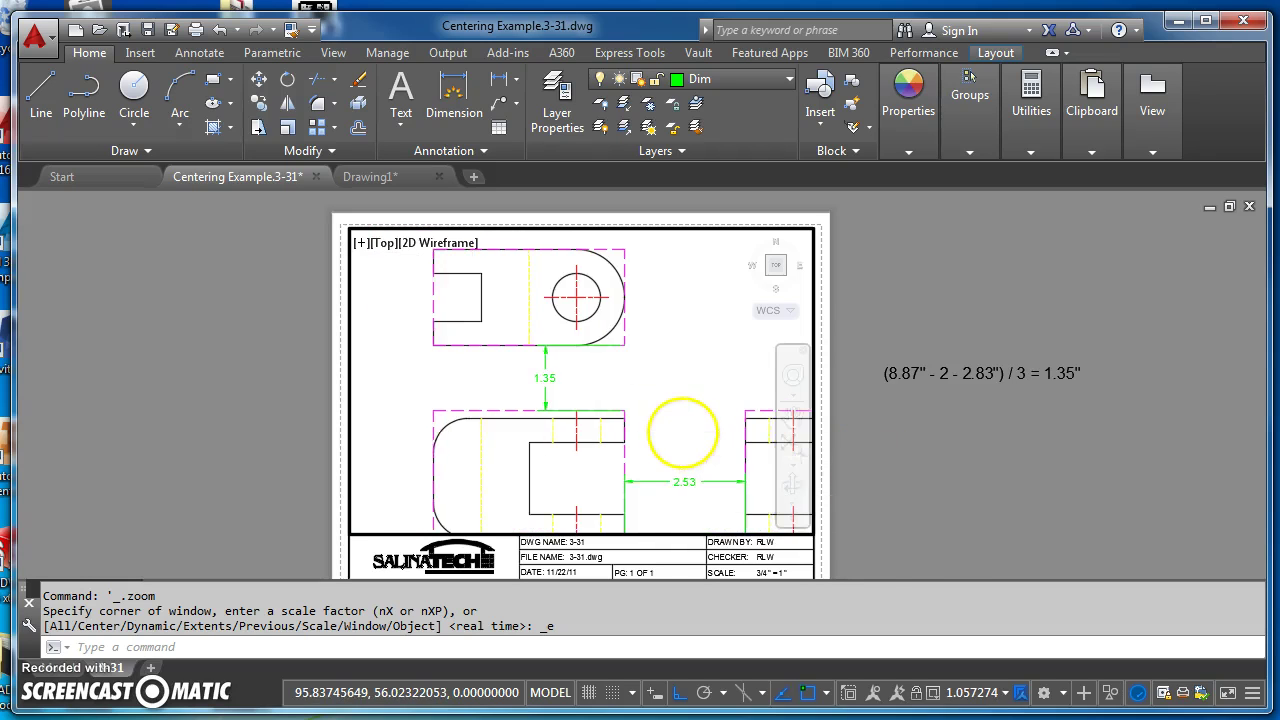
scroll(900, 487, up, 2)
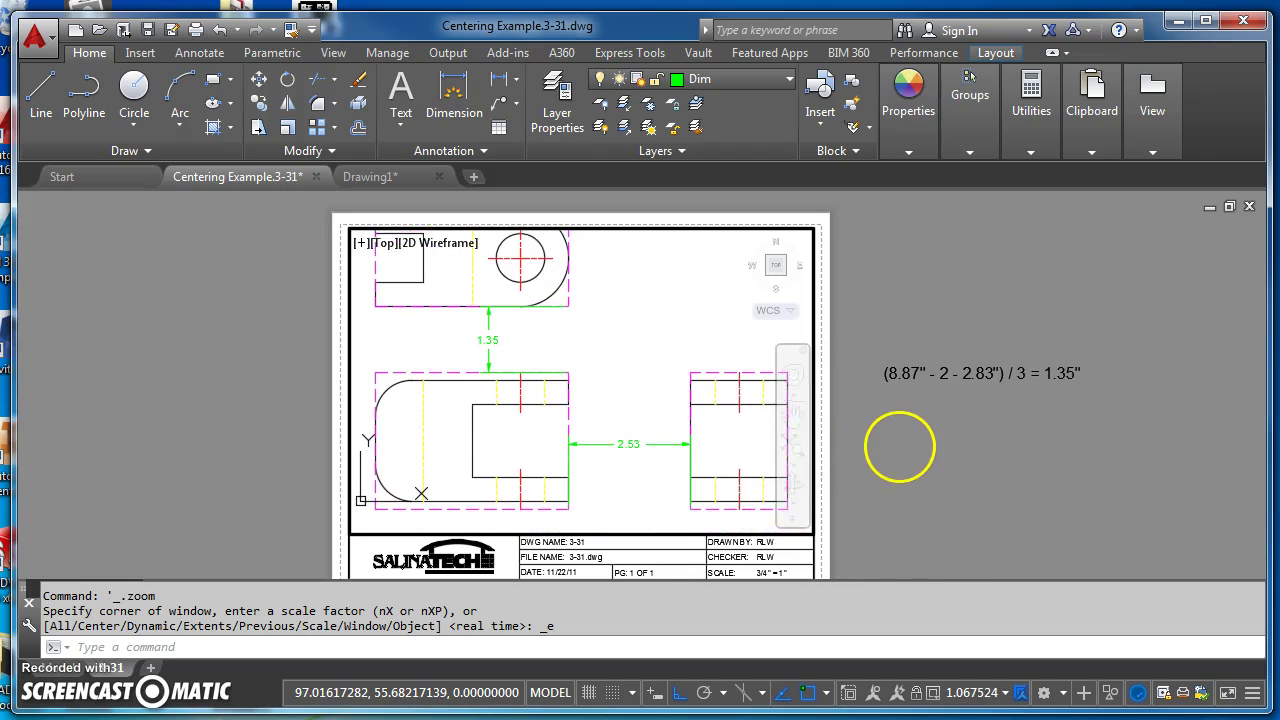
Step: Switch to paper space, reactivate model space in the viewport, and zoom to extents to center the views
double_click(893, 472)
middle_drag(893, 472, 900, 437)
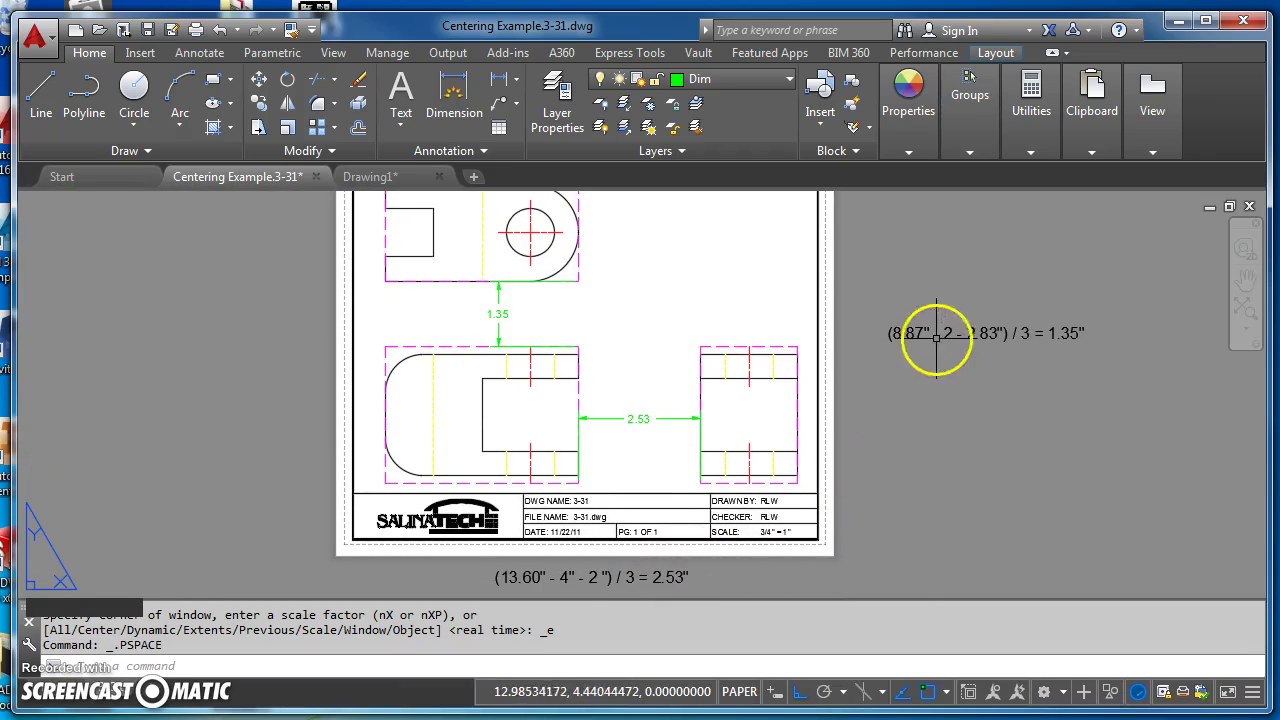
middle_drag(940, 481, 945, 490)
double_click(674, 310)
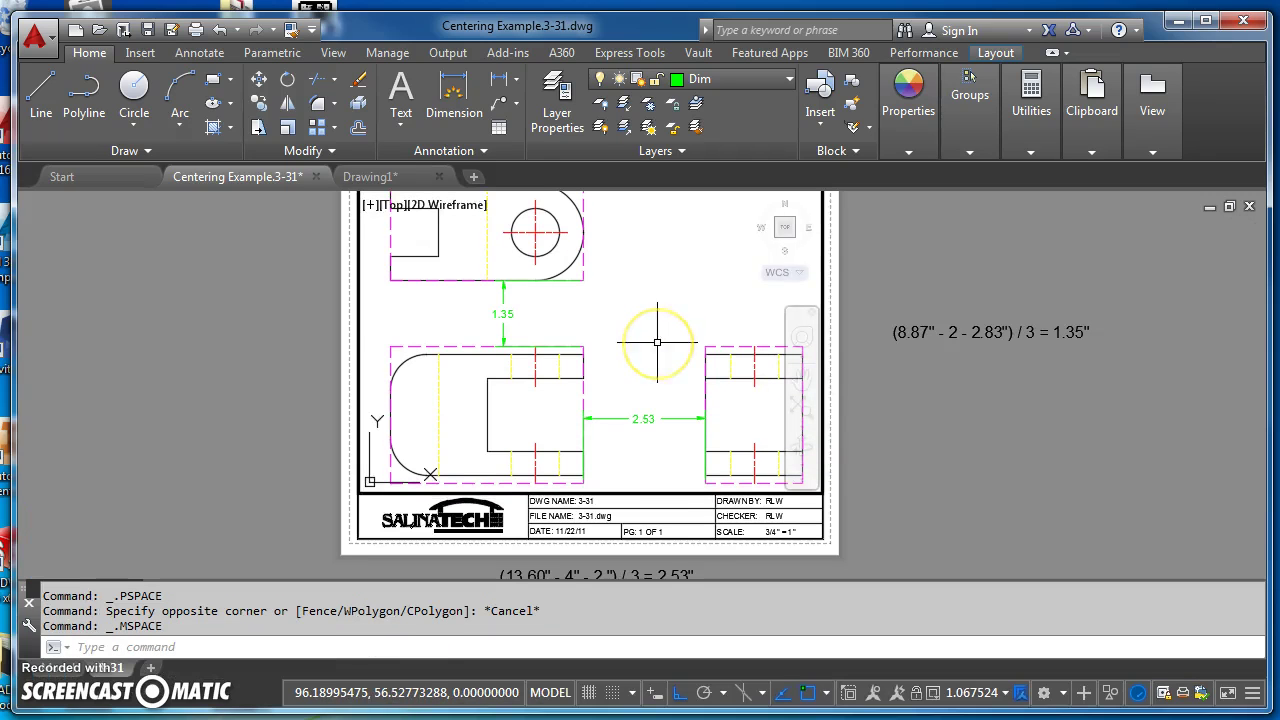
middle_click(657, 342)
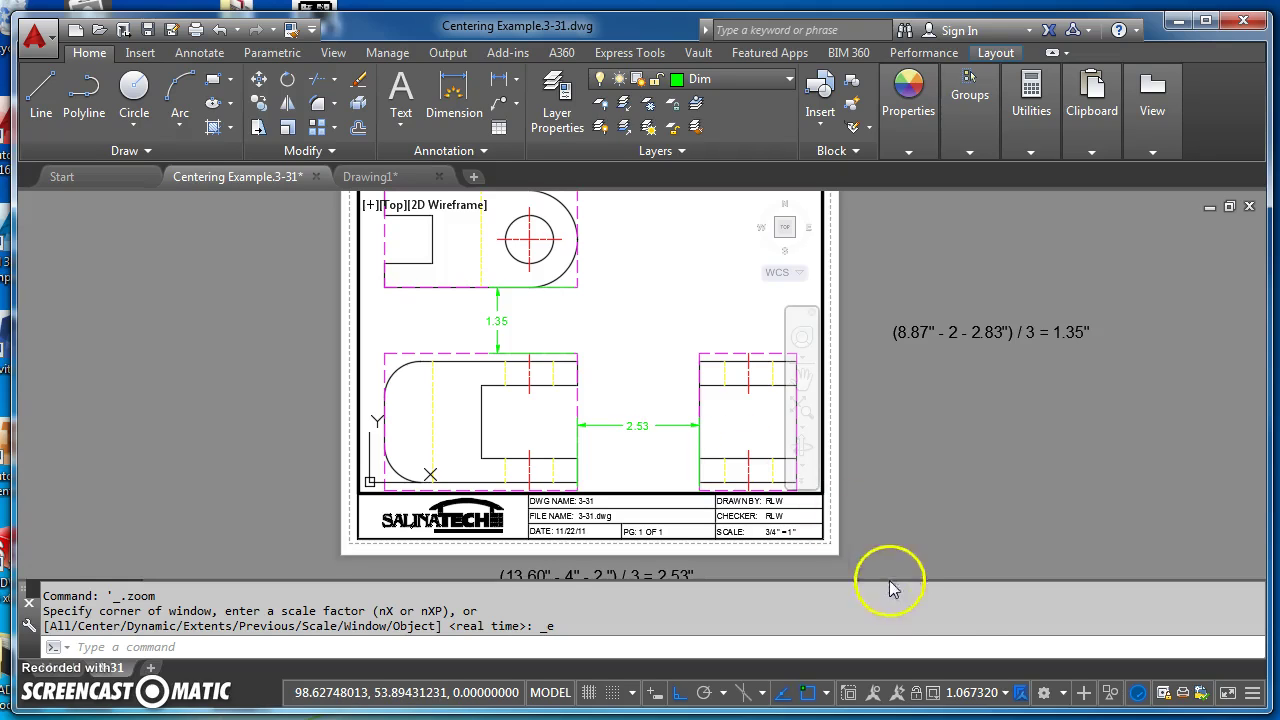
Step: Set the active viewport's scale to 3/4" = 1"
click(1000, 692)
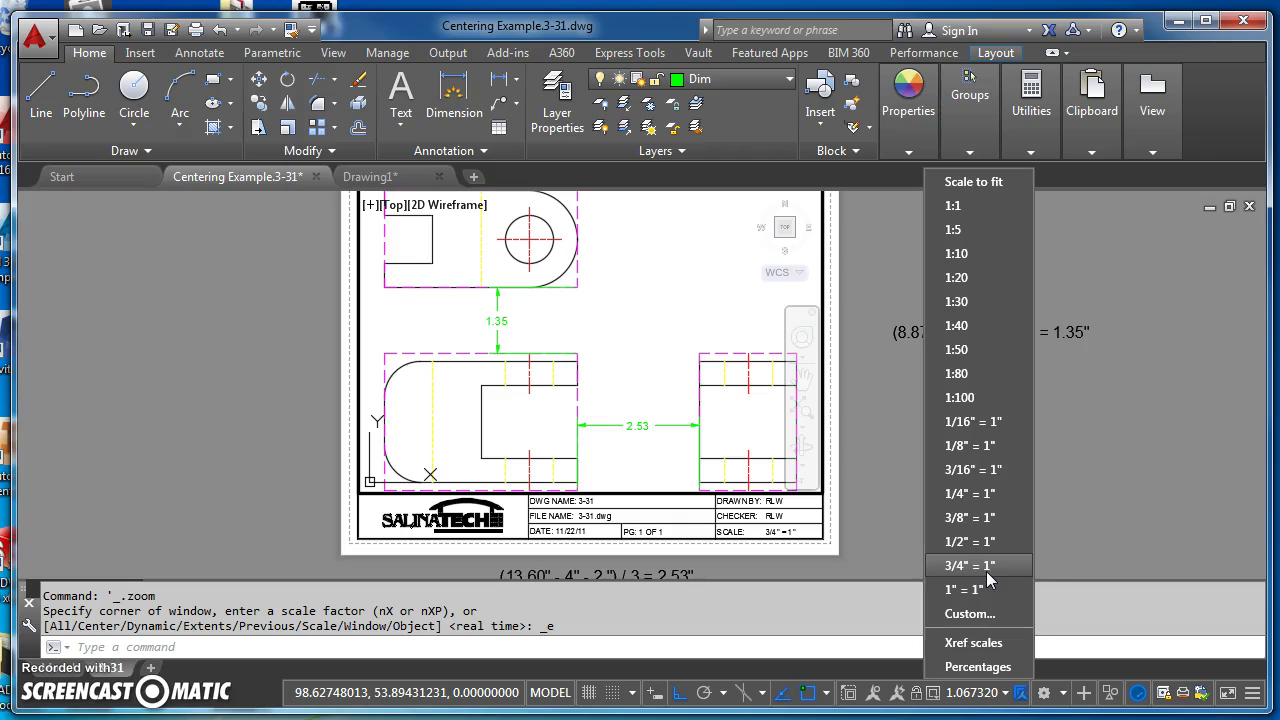
click(969, 566)
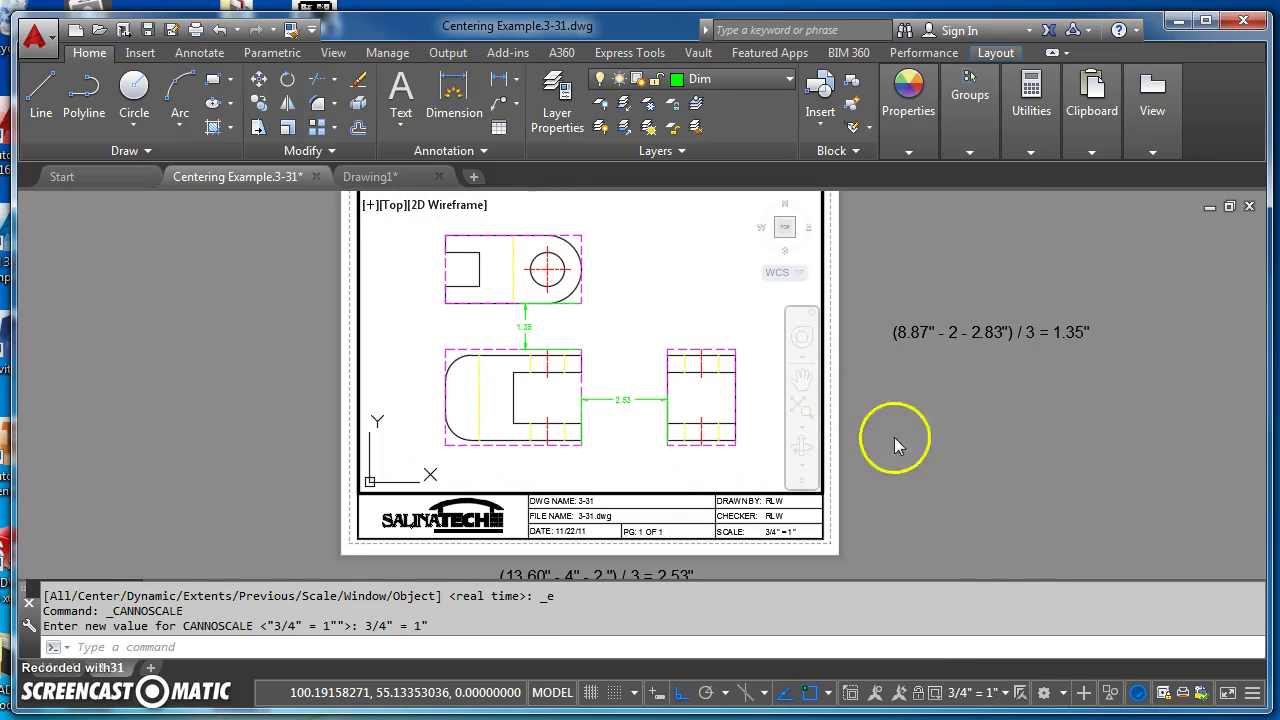
Step: Erase both spacing dimensions and the magenta dashed rectangles around the three views, and return to paper space
click(624, 400)
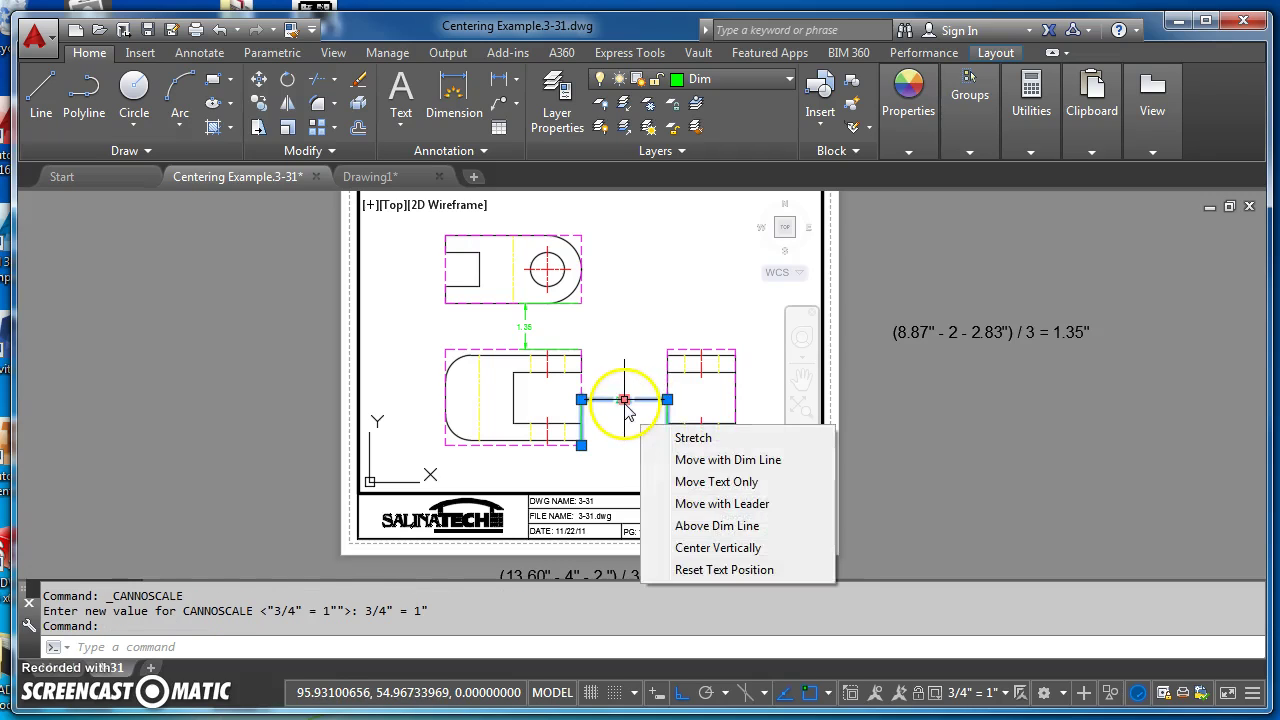
key(Delete)
click(466, 350)
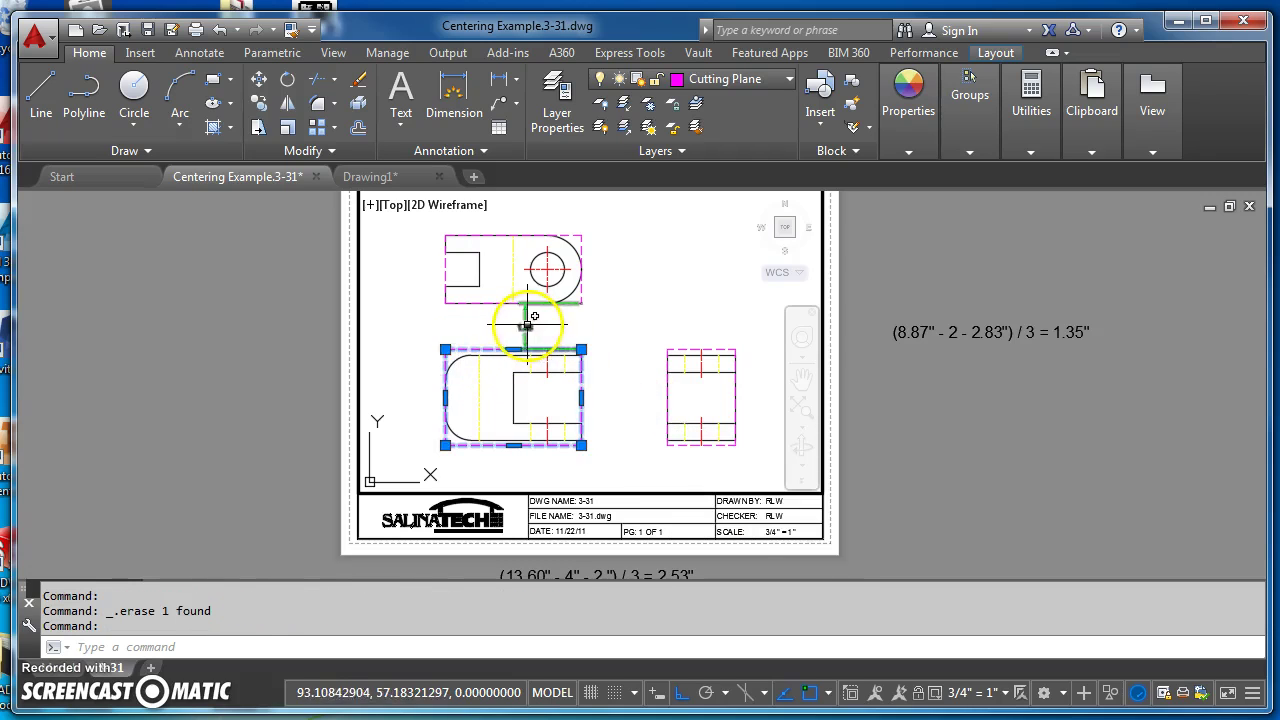
key(Delete)
click(526, 318)
key(Delete)
click(571, 303)
key(Delete)
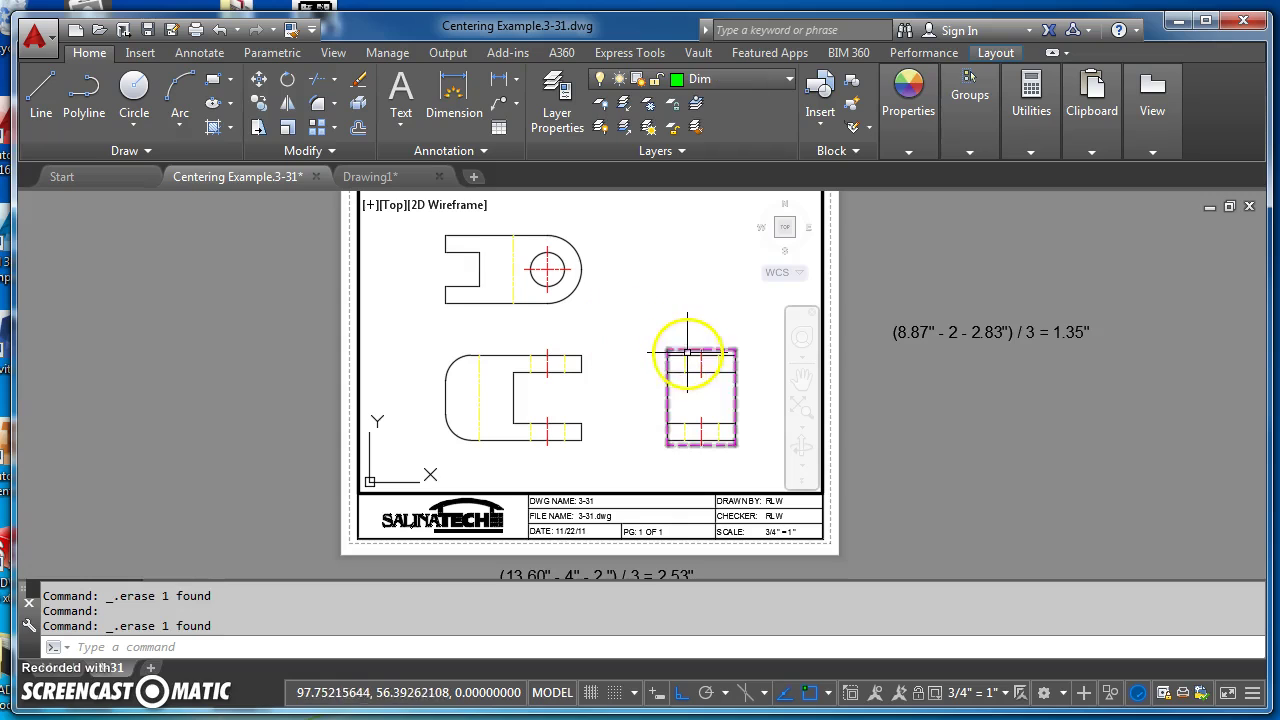
key(Delete)
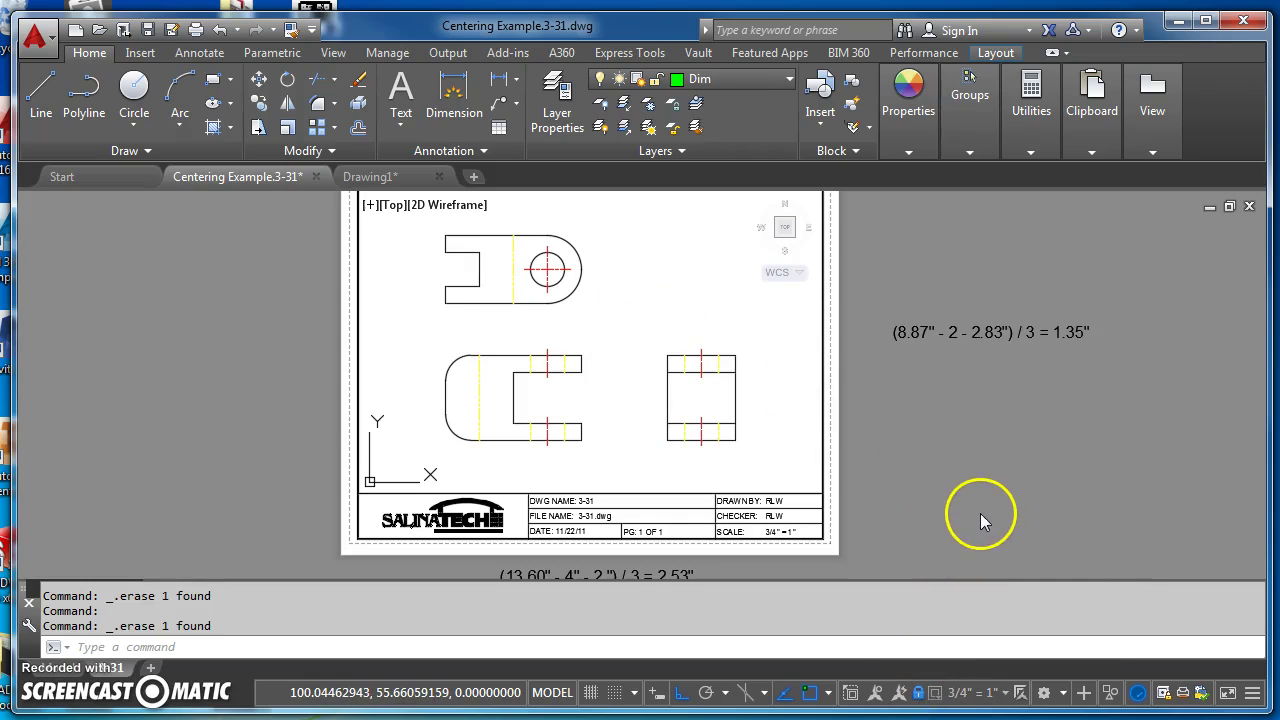
double_click(919, 451)
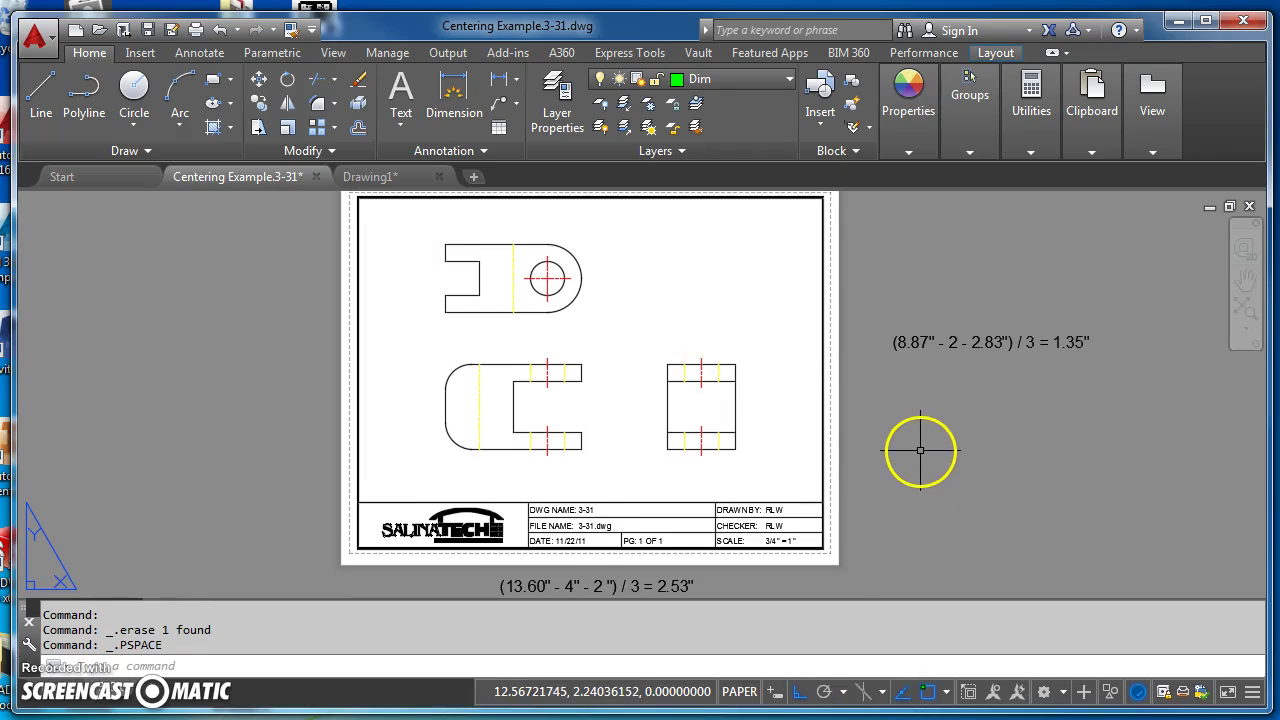
middle_drag(919, 451, 947, 461)
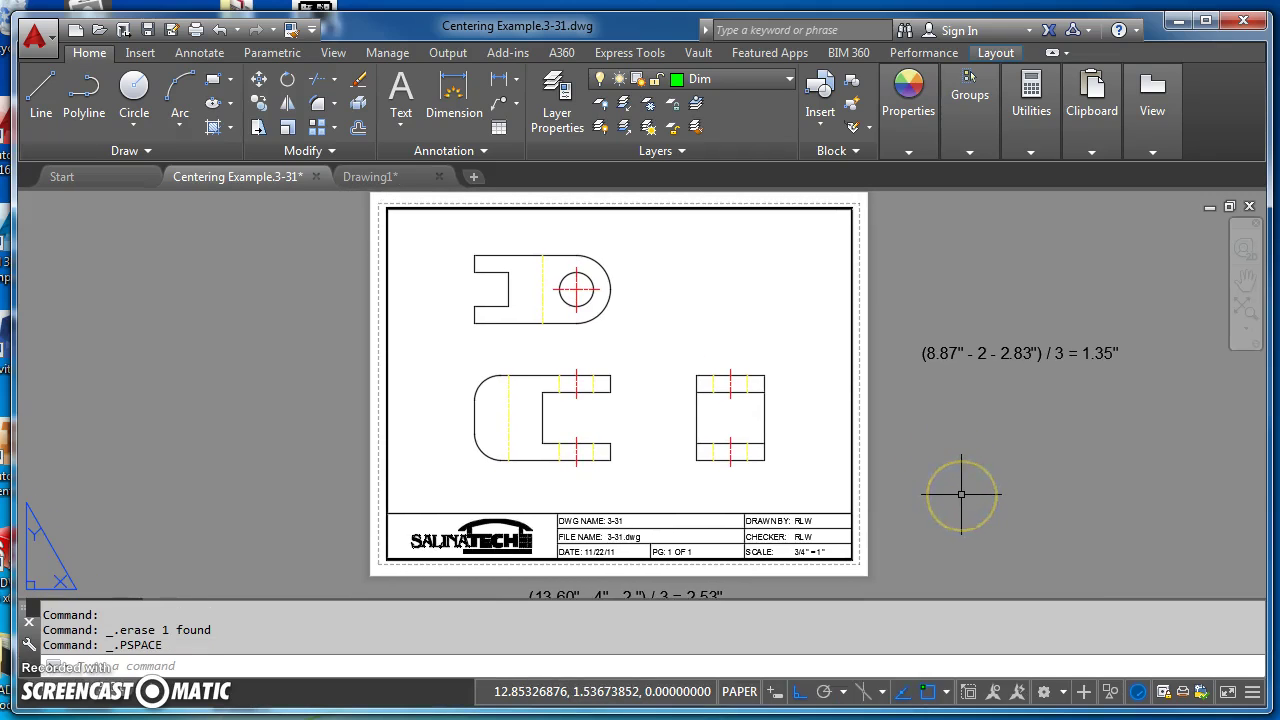